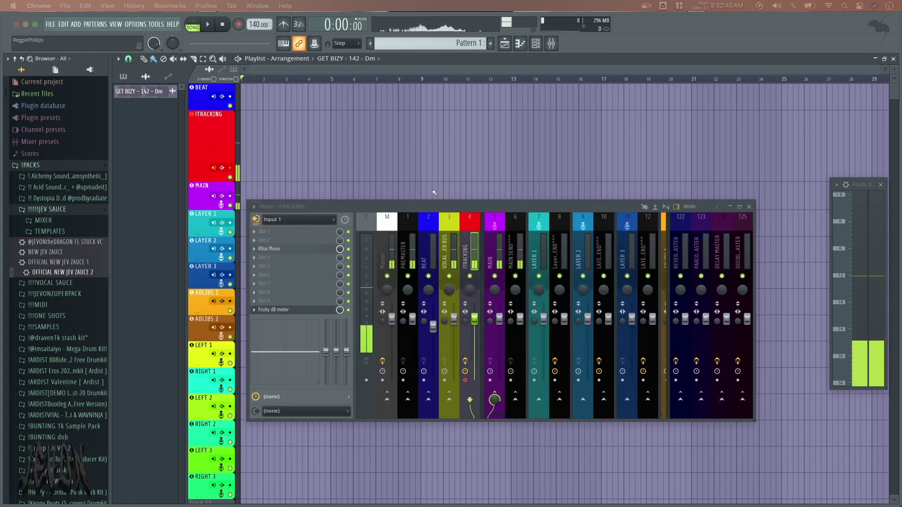
left_click_drag(430, 208, 433, 157)
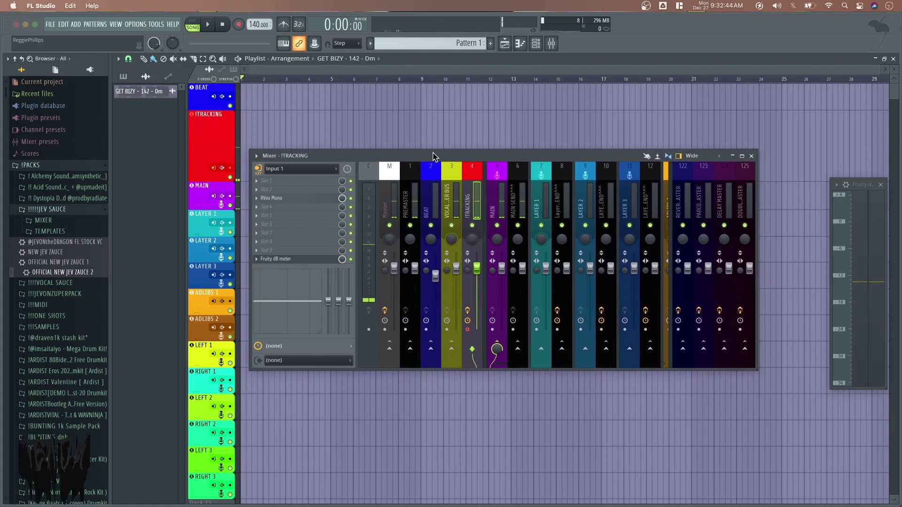
mouse_move(433, 156)
left_mouse_down()
mouse_move(452, 154)
mouse_move(443, 153)
left_mouse_up()
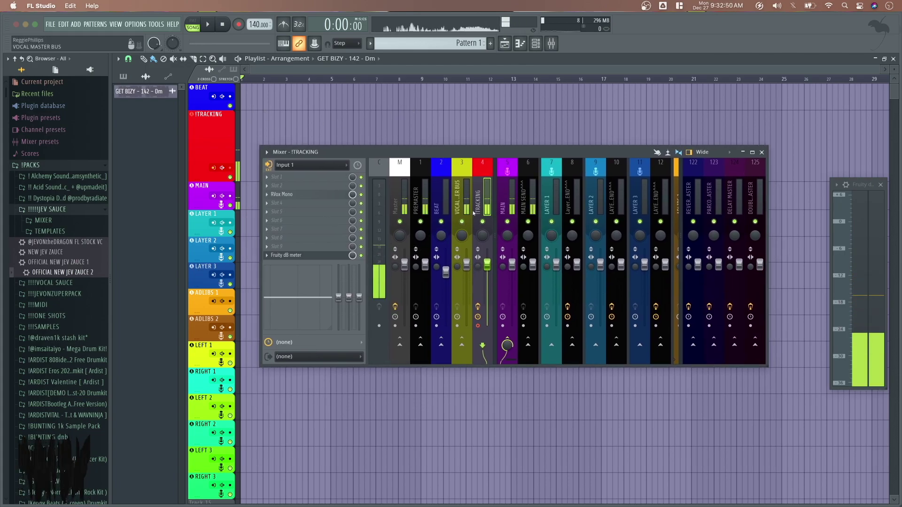
left_click(507, 206)
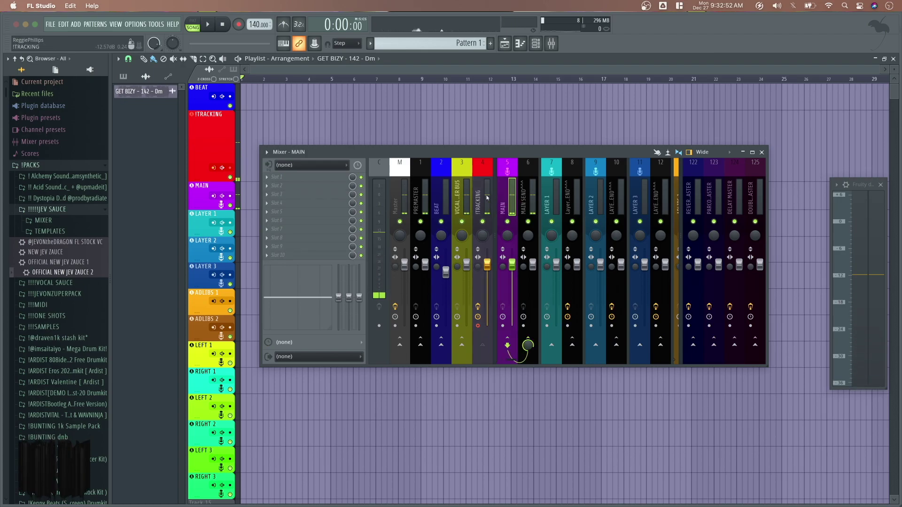
left_click(487, 198)
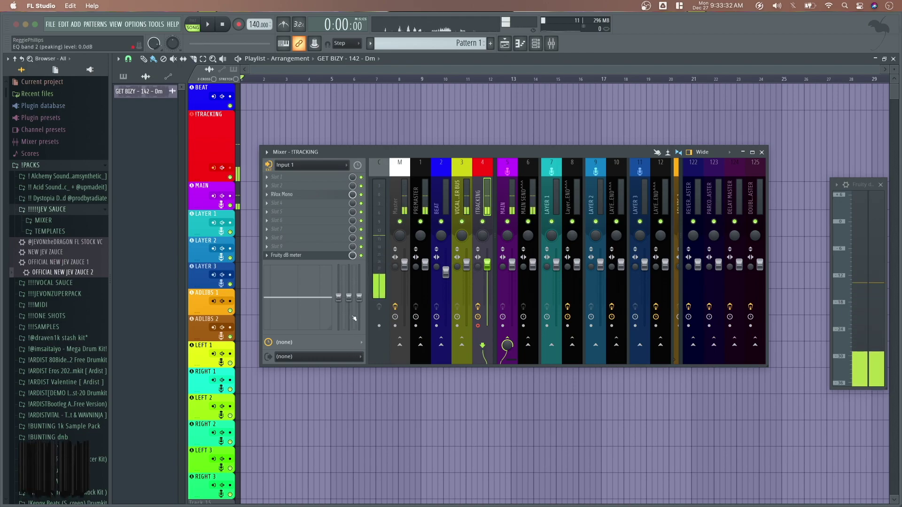
left_click_drag(385, 155, 379, 153)
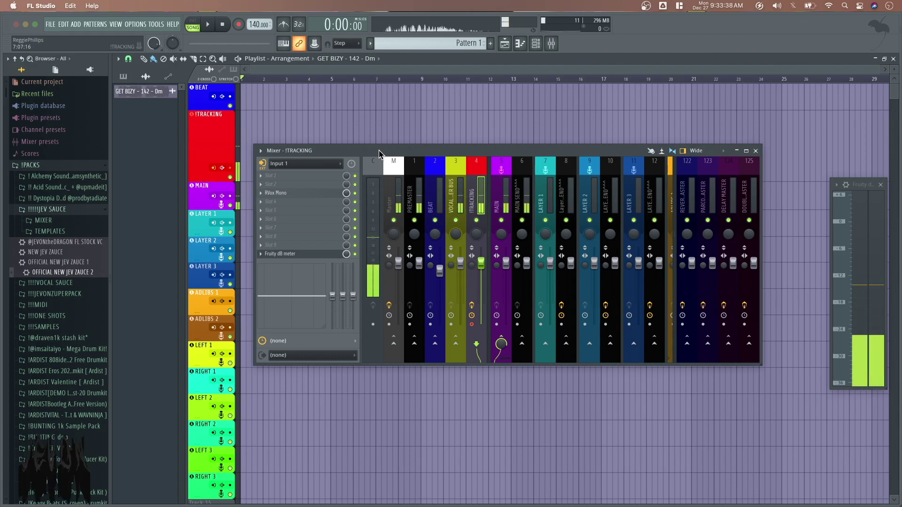
mouse_move(380, 154)
left_mouse_down()
mouse_move(361, 152)
mouse_move(378, 152)
left_mouse_up()
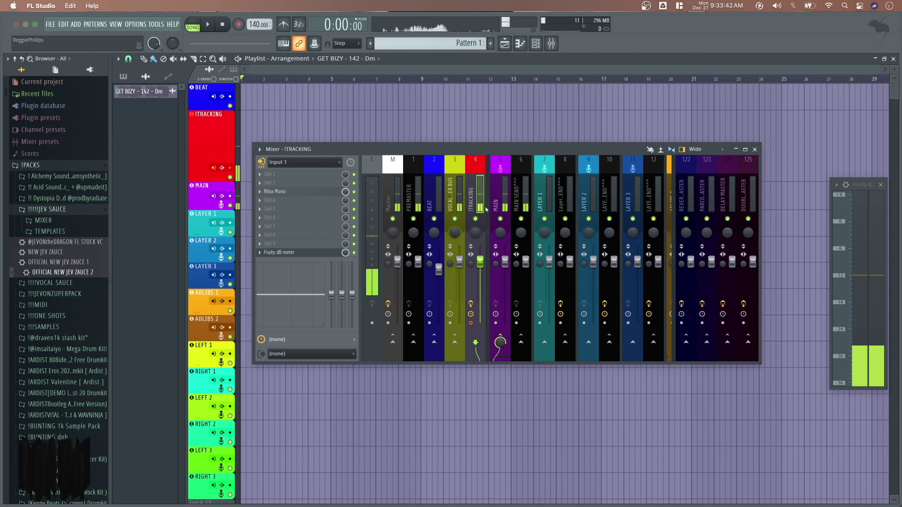
left_click_drag(385, 152, 359, 159)
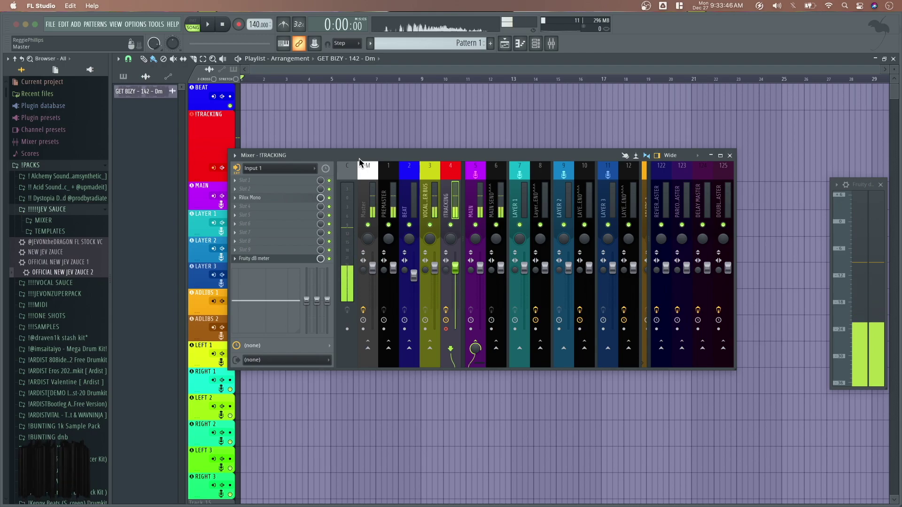
Step: Browse the Save As dialog to Documents > Image-Line > FL Studio > Projects > Templates to view the template files, and cancel without saving
left_click(50, 25)
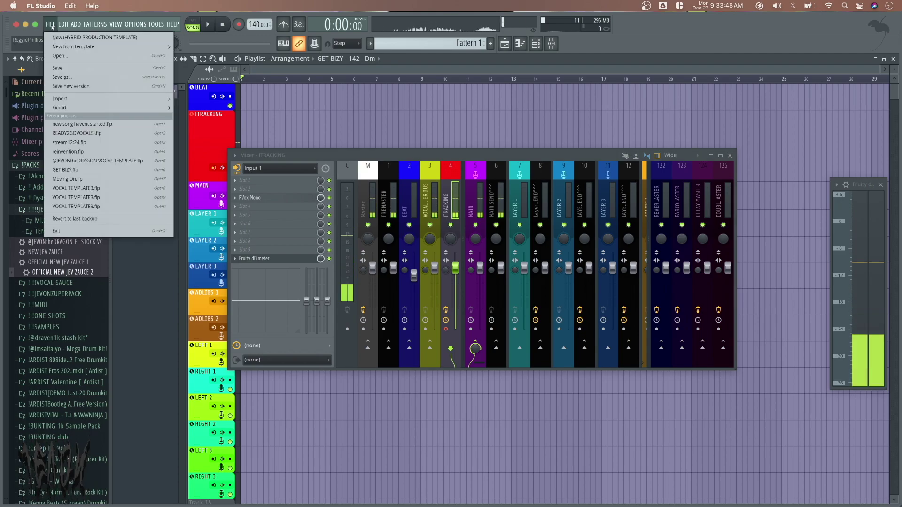
left_click(52, 26)
left_click(51, 24)
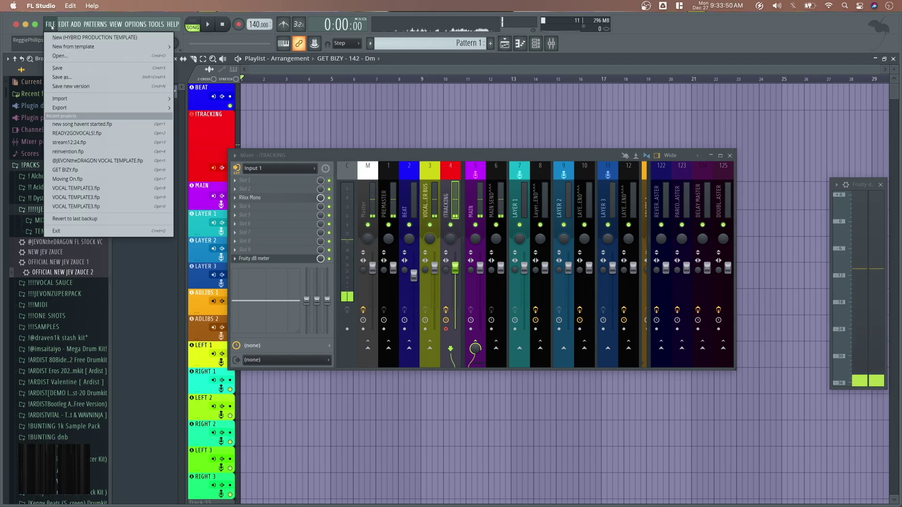
left_click(72, 79)
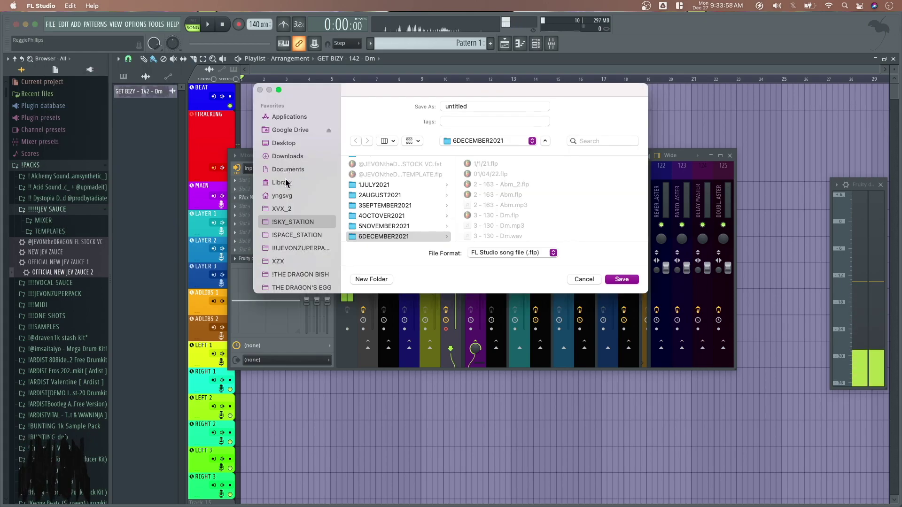
left_click(283, 170)
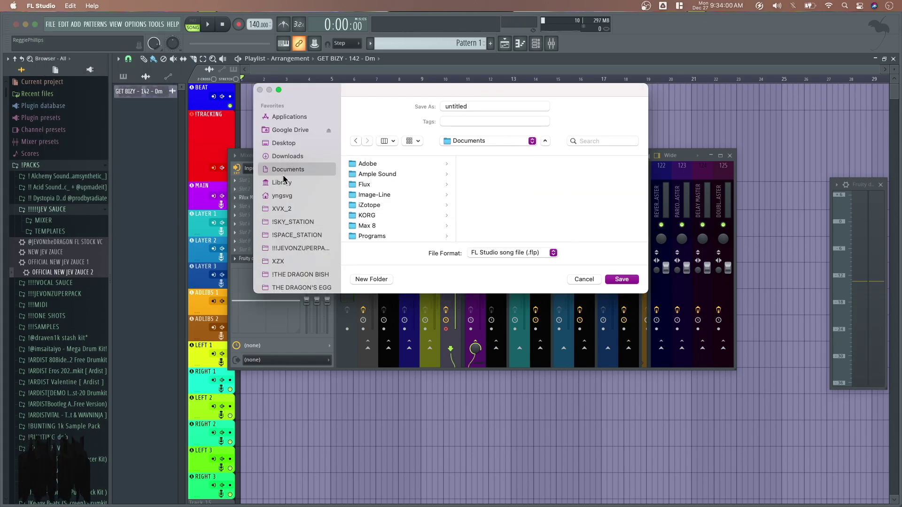
left_click(386, 195)
left_click(500, 174)
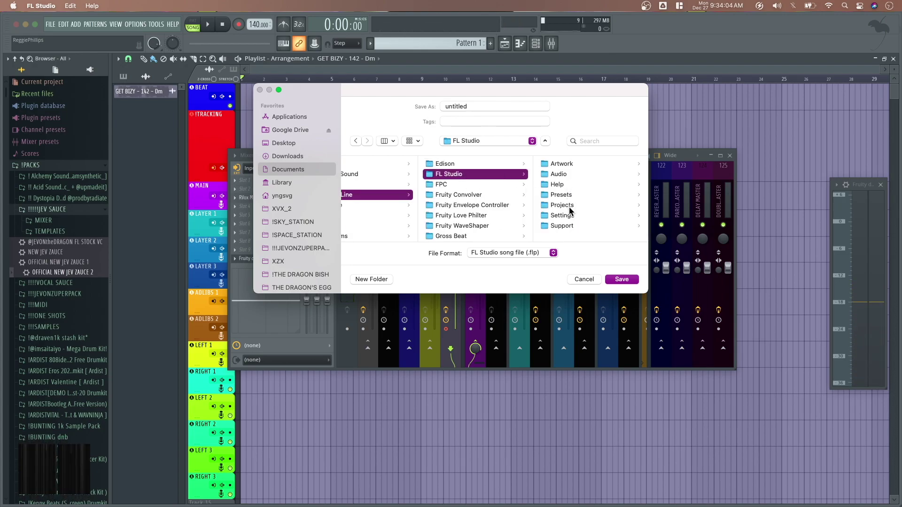
left_click(564, 205)
left_click(579, 186)
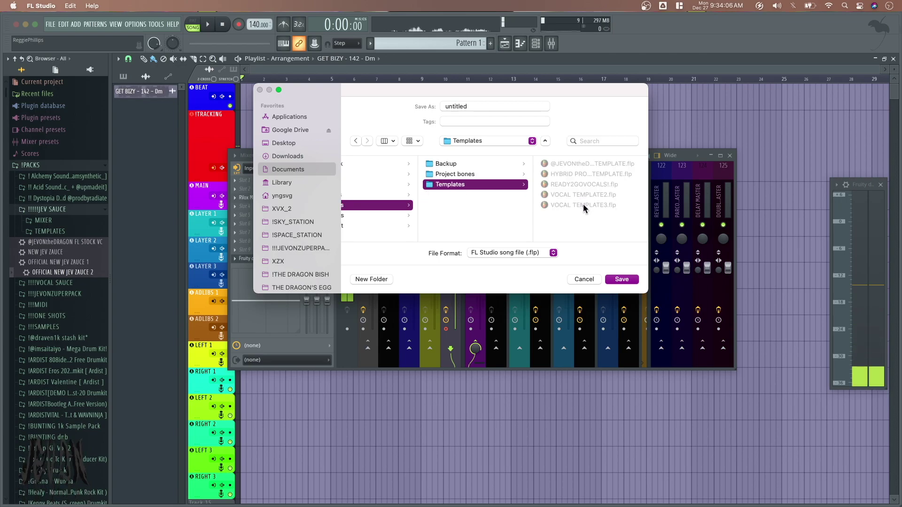
left_click(584, 279)
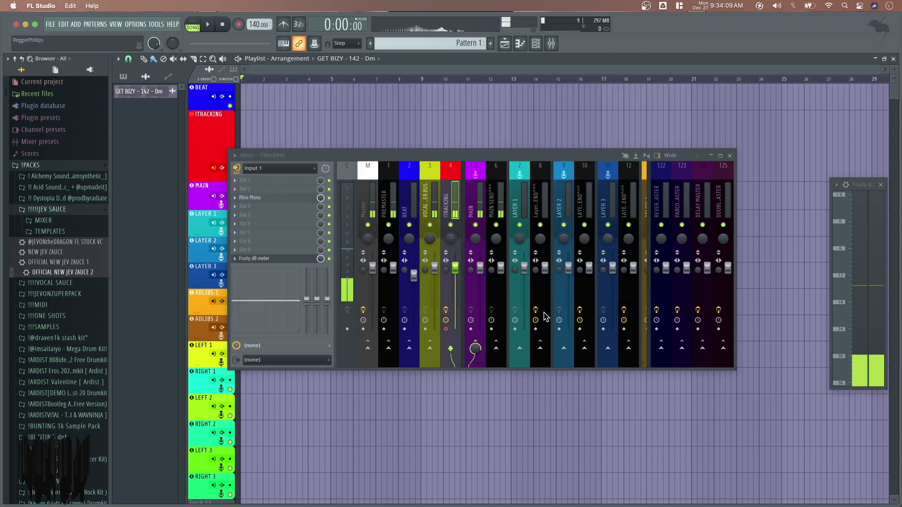
Step: View the list of saved templates available for starting a new project and reposition the mixer window
left_click(50, 24)
mouse_move(108, 46)
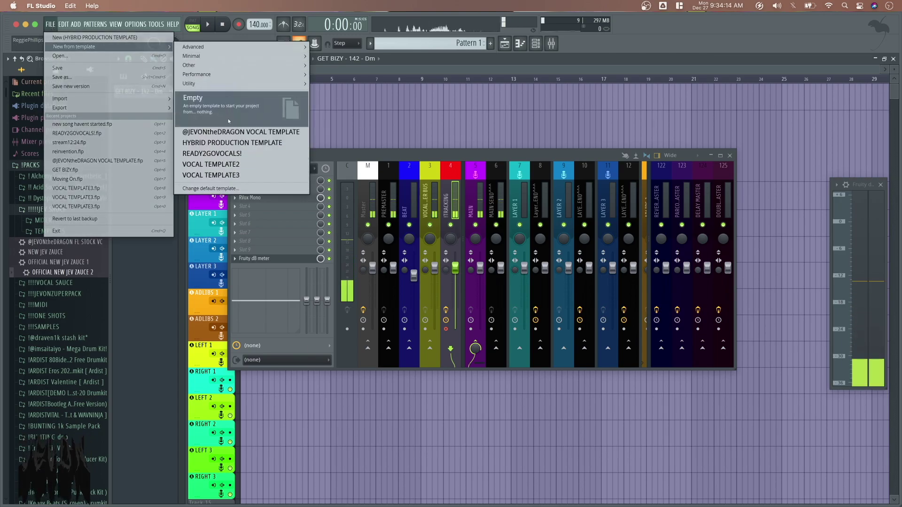
left_click(211, 164)
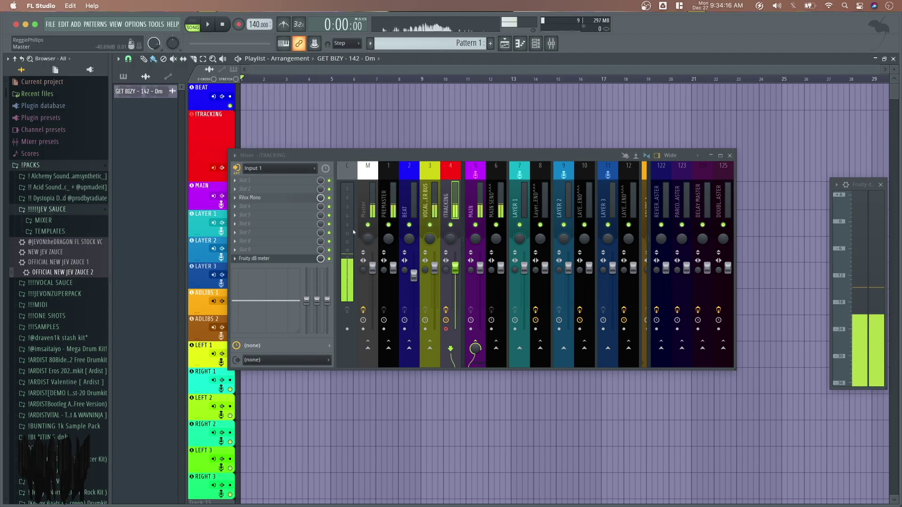
left_click_drag(456, 157, 479, 143)
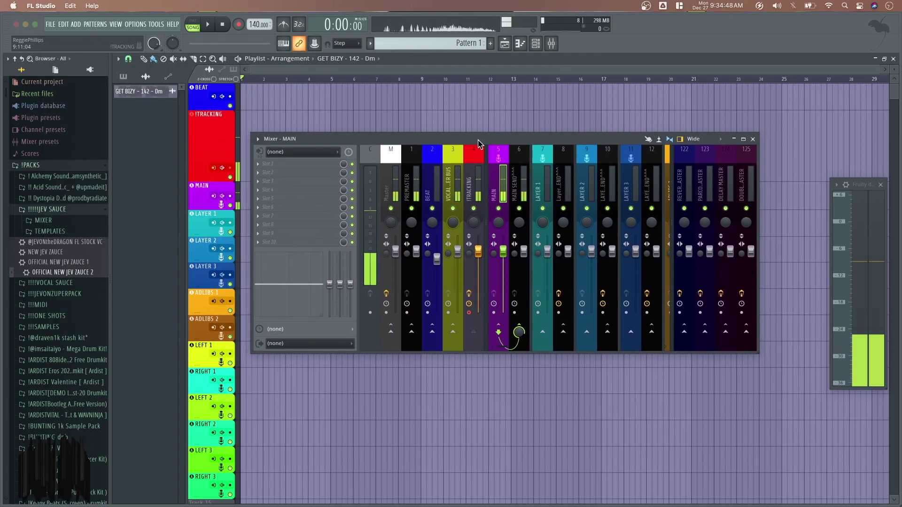
Step: Examine the user data folder and browser extra search folders in the file settings, and close the settings
left_click(135, 24)
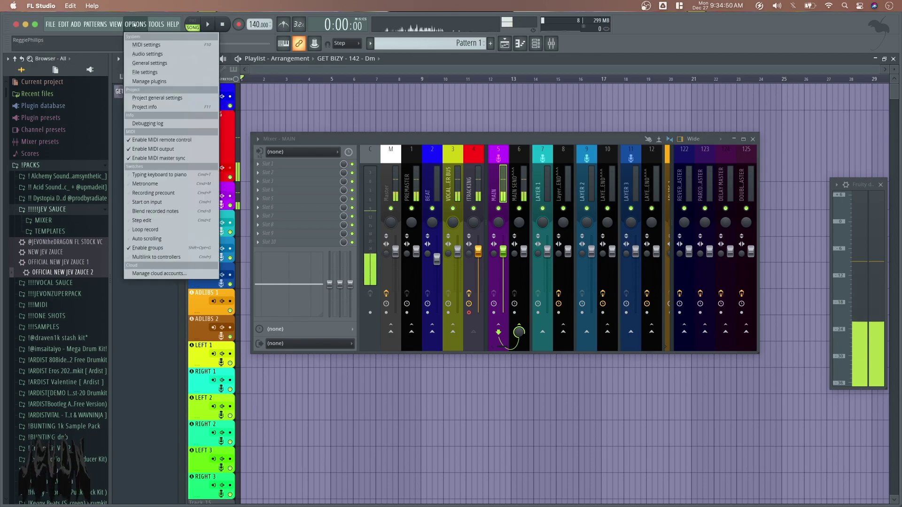
left_click(154, 74)
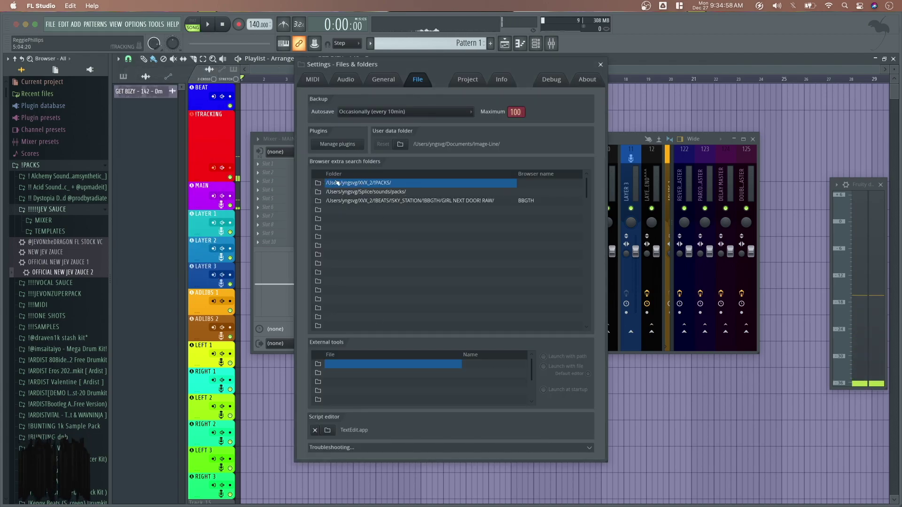
left_click(601, 68)
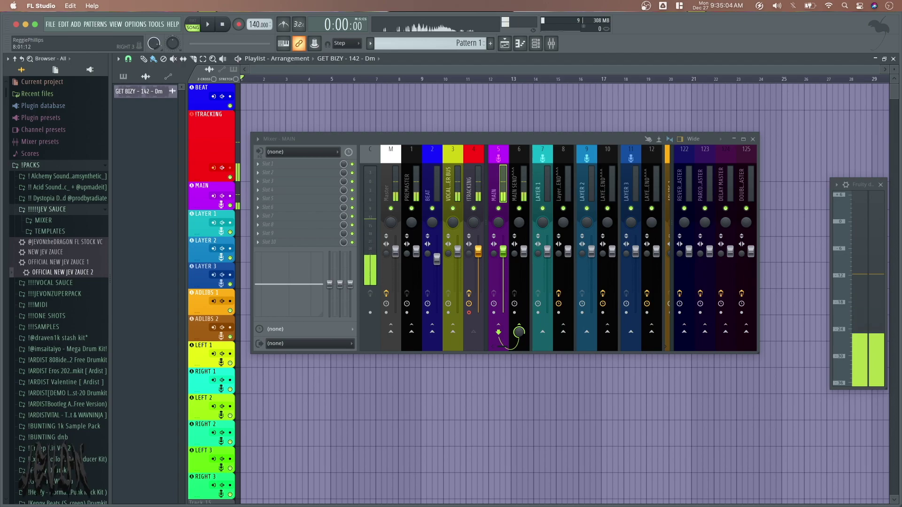
Step: Switch to Chrome to view the FL Studio 20.9+ VOCAL TEMPLATE shop page, and return to FL Studio's mixer
key("super+Tab")
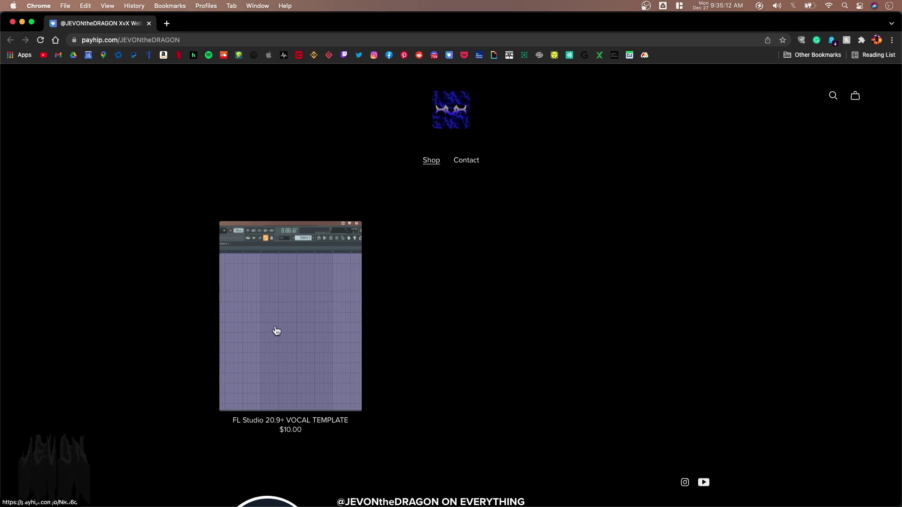
left_click(22, 22)
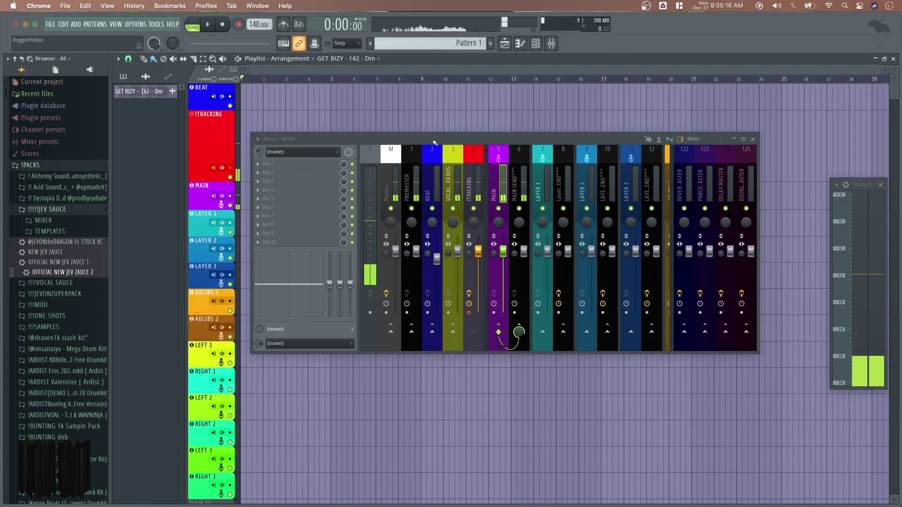
left_click_drag(425, 139, 403, 175)
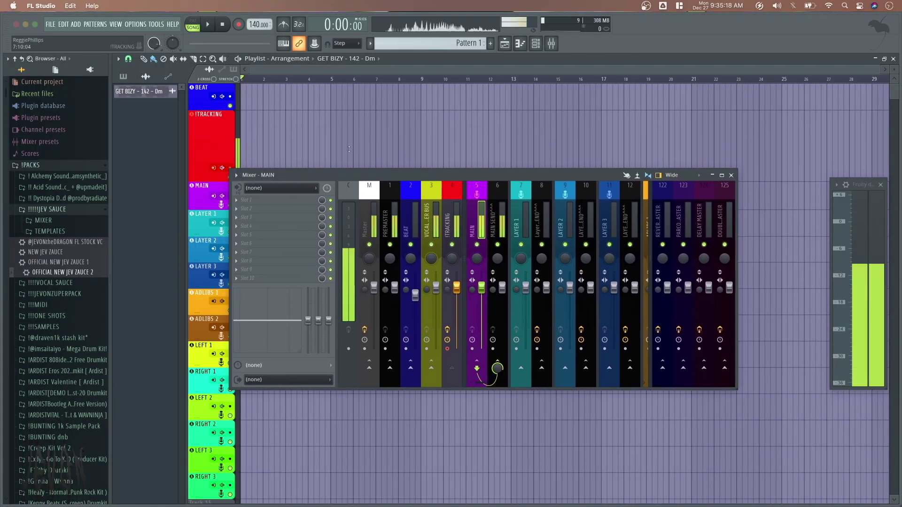
Step: Place the GET BIZY - 142 - Dm audio clip on the BEAT playlist track, starting at bar 1
left_click(143, 91)
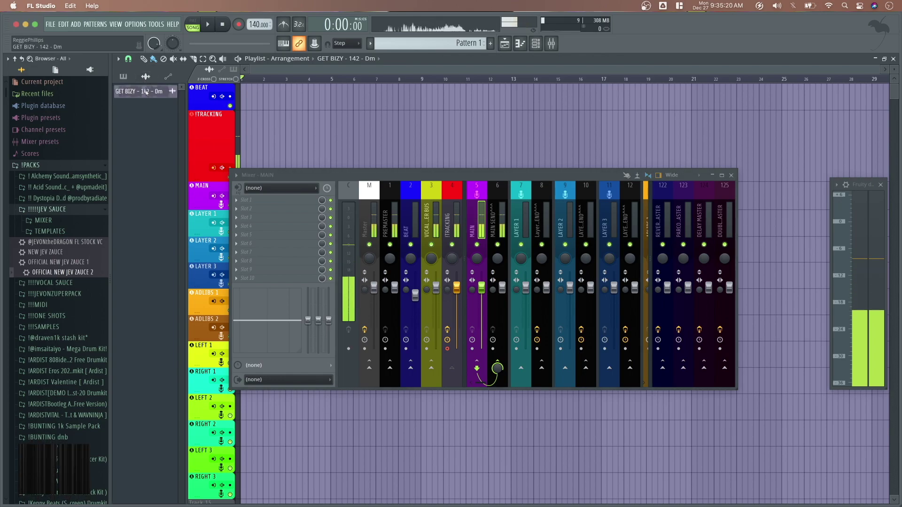
left_click_drag(144, 93, 279, 97)
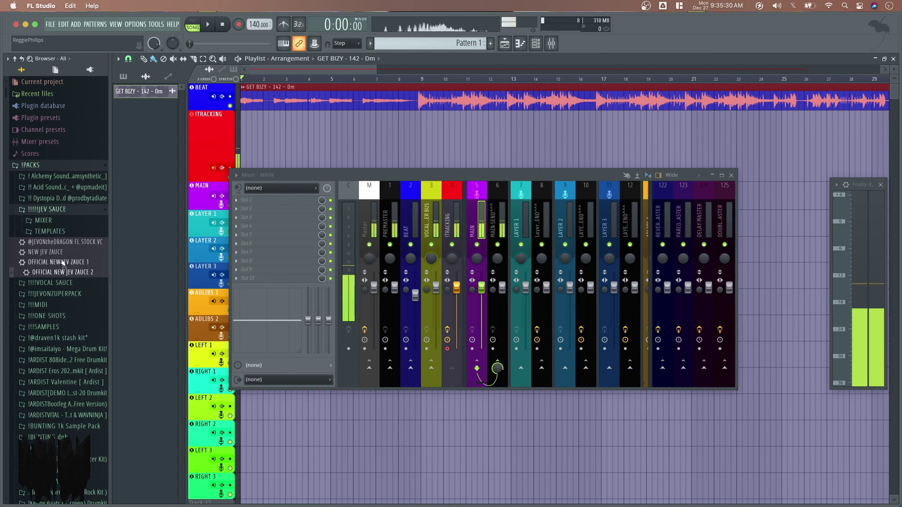
left_click(57, 243)
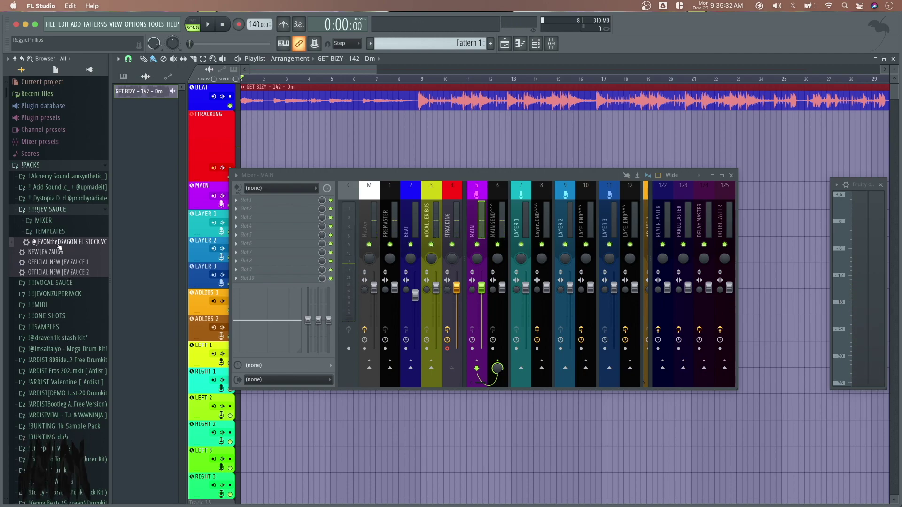
left_click_drag(59, 249, 476, 225)
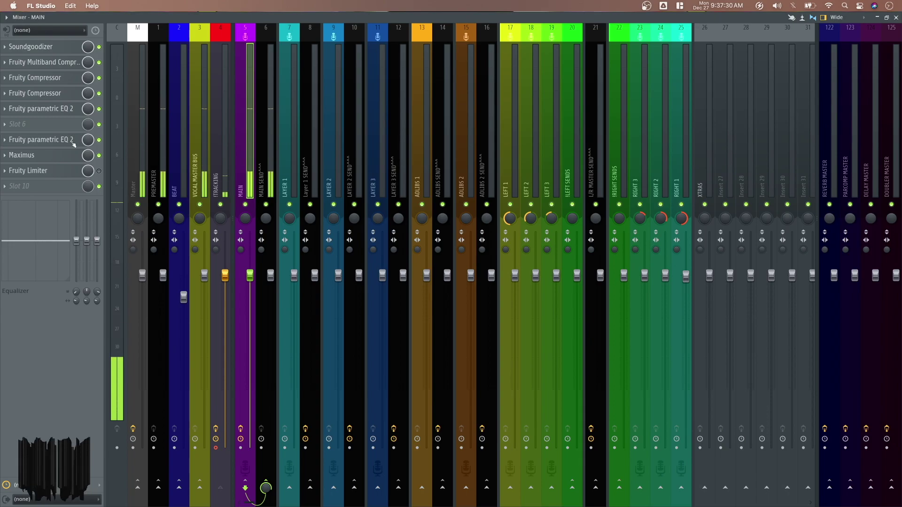
Step: Try Soundgoodizer modes B and C on the MAIN mixer track, return it to mode A, and close the plugin
left_click(133, 164)
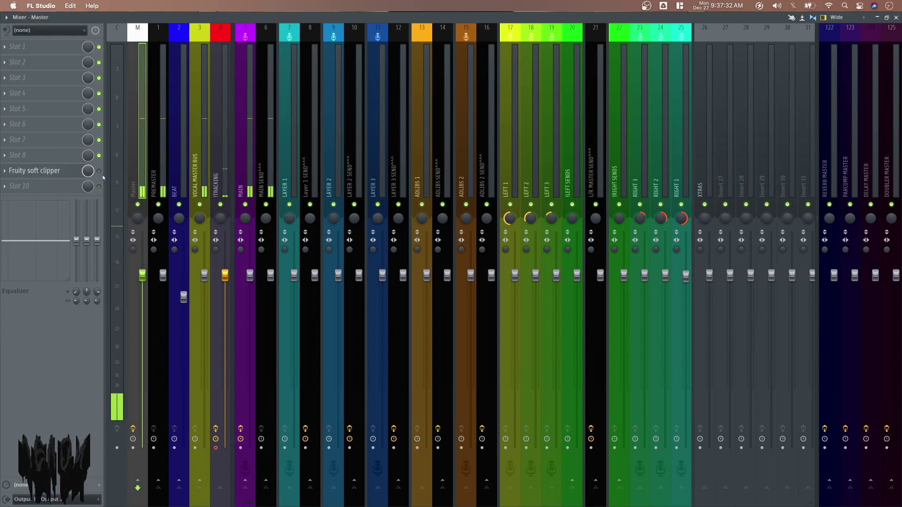
left_click(243, 149)
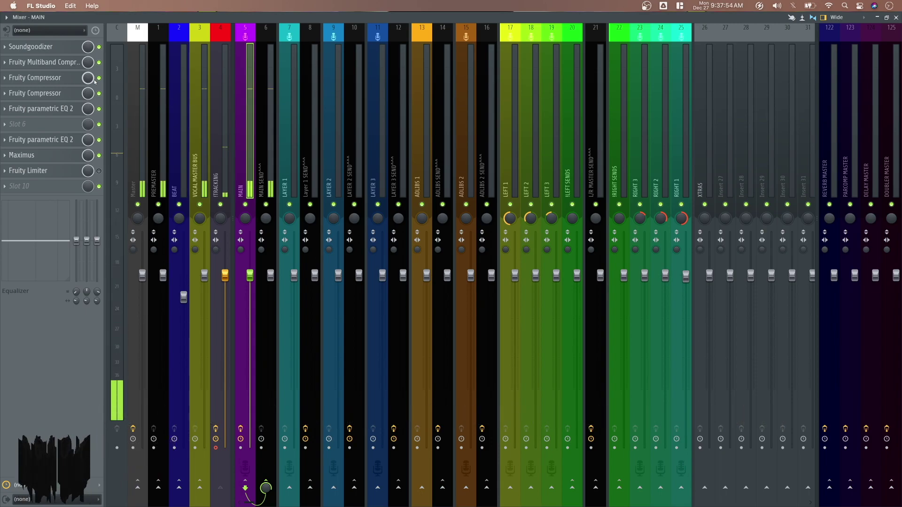
left_click(34, 46)
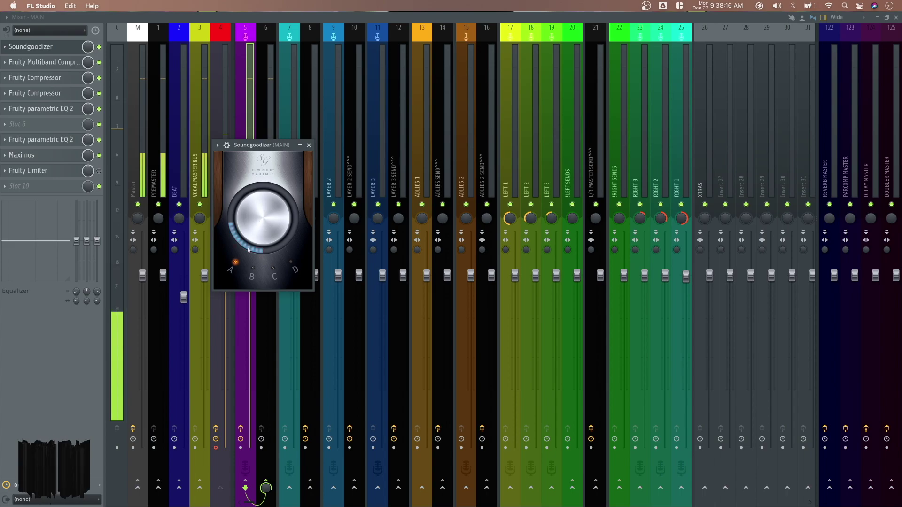
left_click(254, 269)
left_click(276, 269)
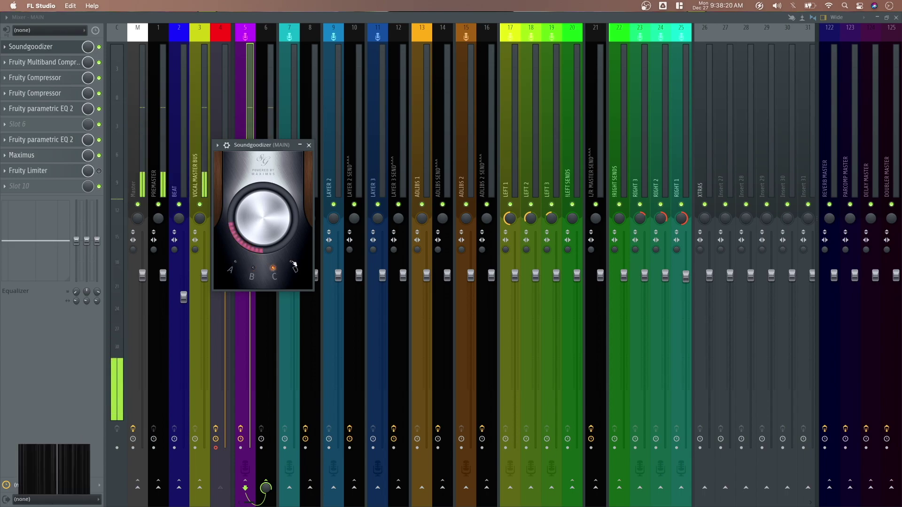
left_click(234, 271)
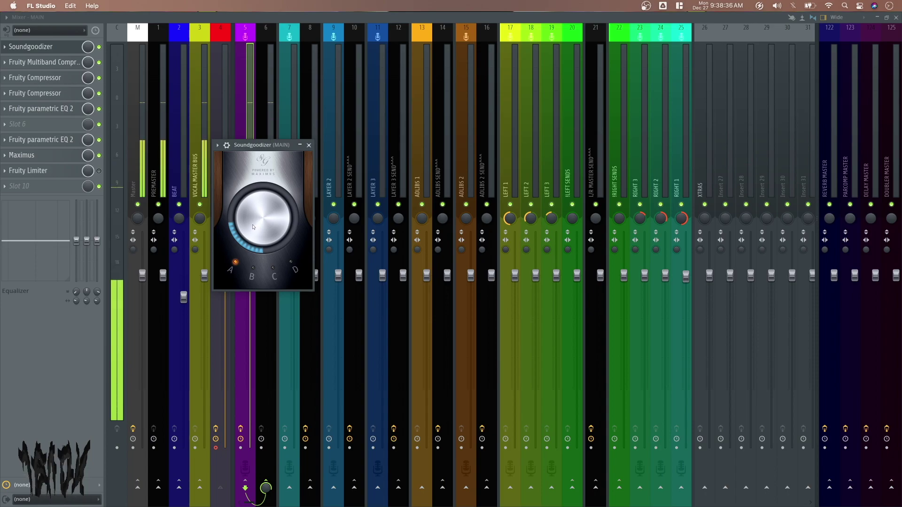
left_click(309, 145)
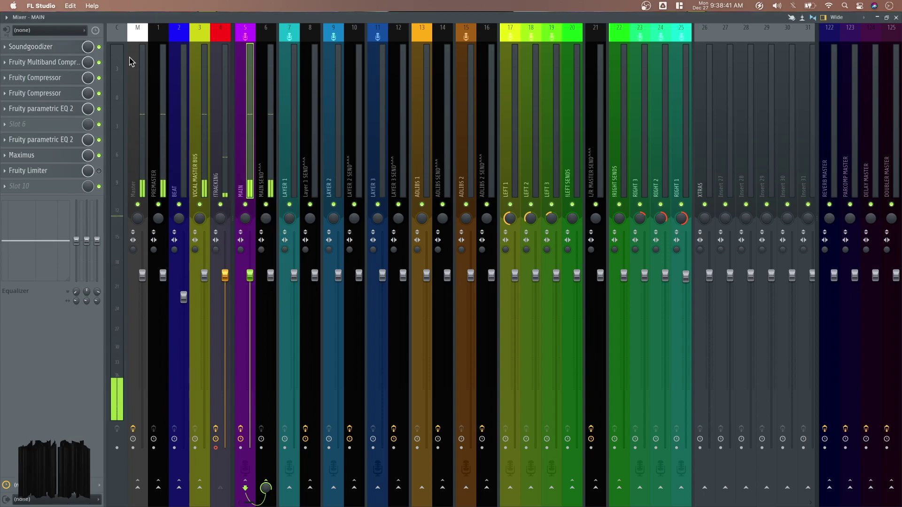
Step: Open the Fruity Multiband Compressor on the MAIN track and examine its low, mid and high band settings
left_click(49, 66)
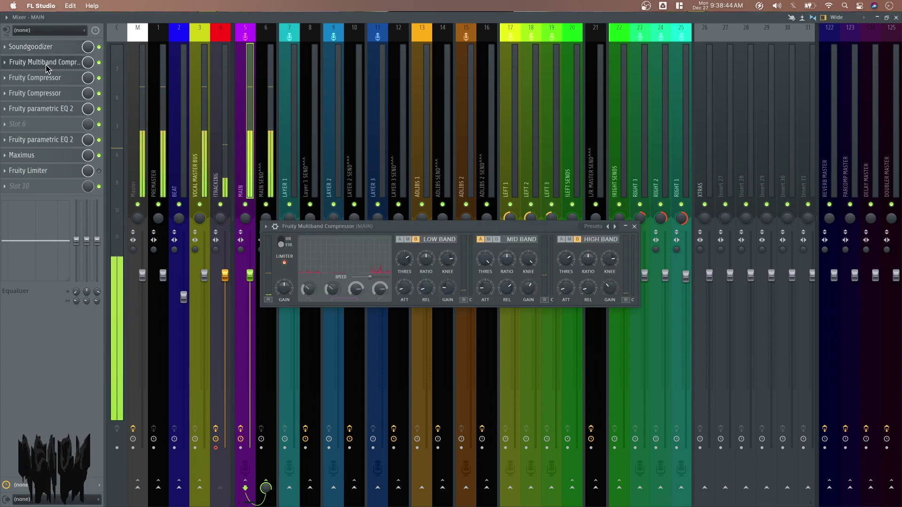
left_click_drag(388, 235, 331, 221)
key("space")
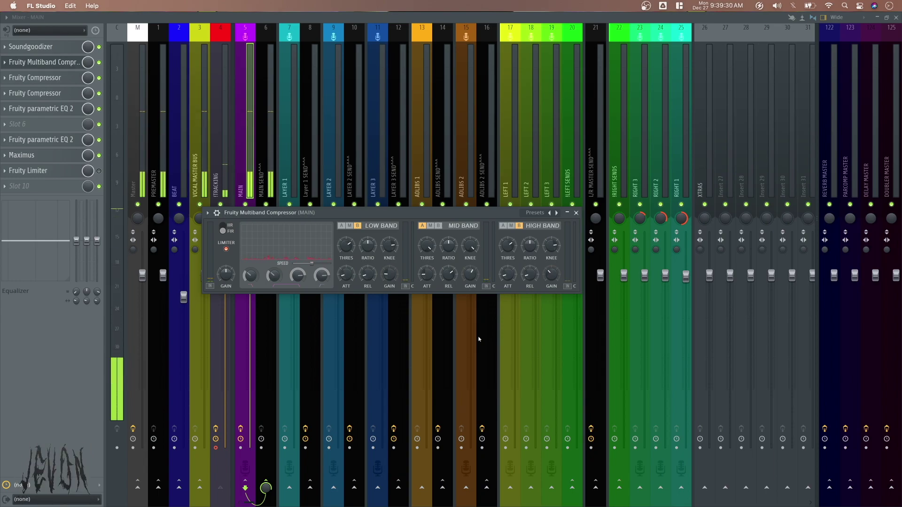
Step: Close the Fruity Multiband Compressor on the MAIN track, reopen it for another brief look, and close it again
left_click(576, 213)
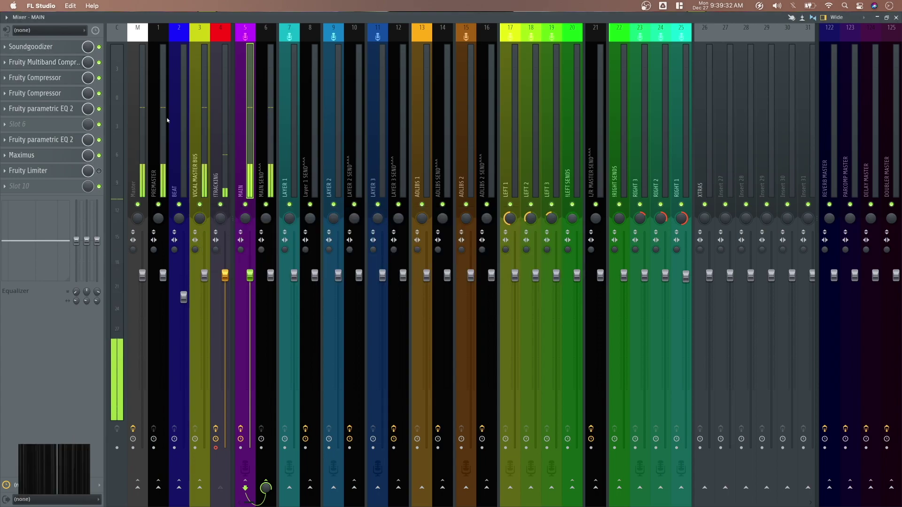
left_click(48, 66)
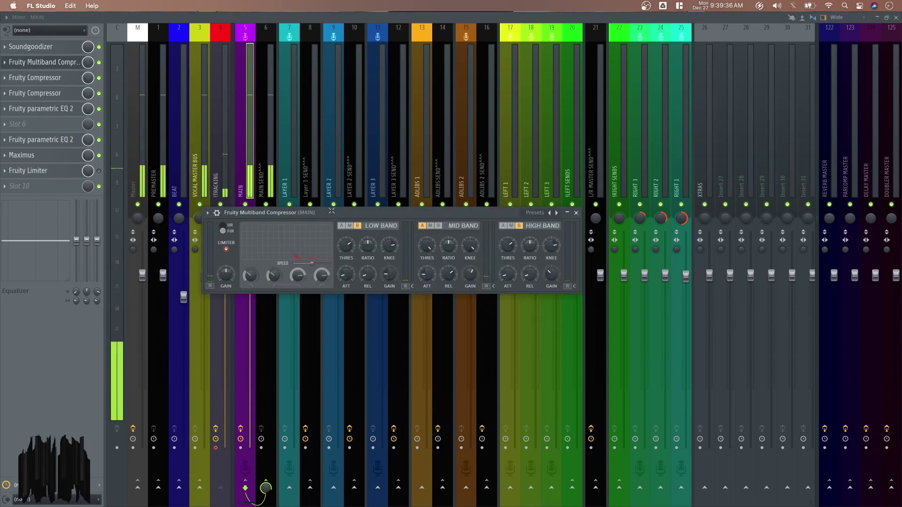
left_click(576, 213)
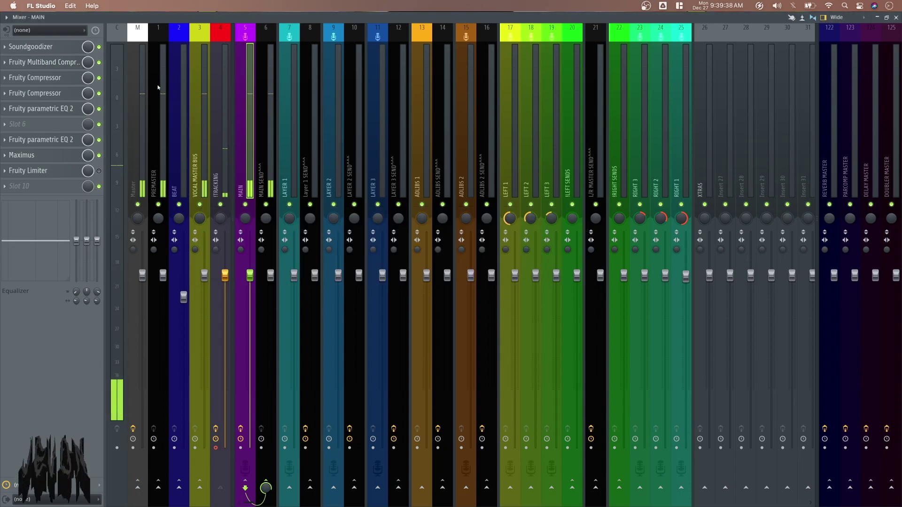
Step: Examine the threshold, ratio, gain, attack, release and type settings of both Fruity Compressors on the MAIN track
left_click(41, 80)
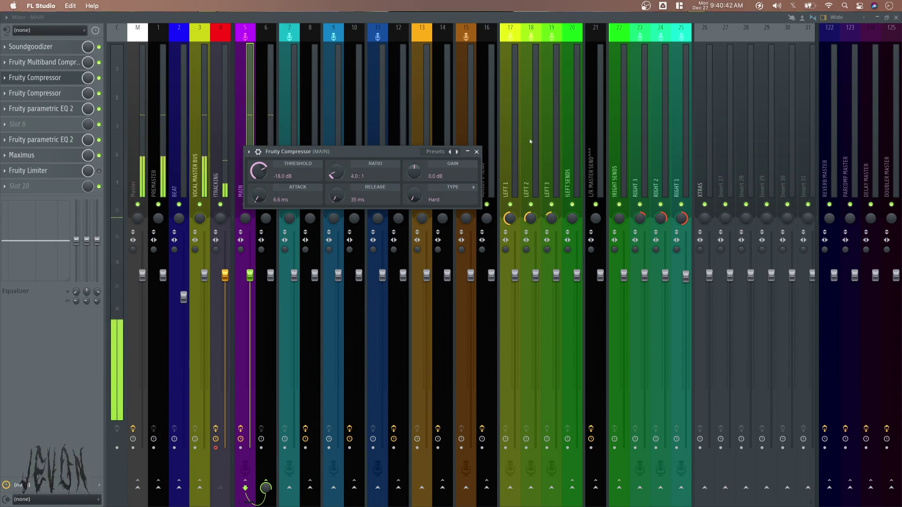
left_click(477, 152)
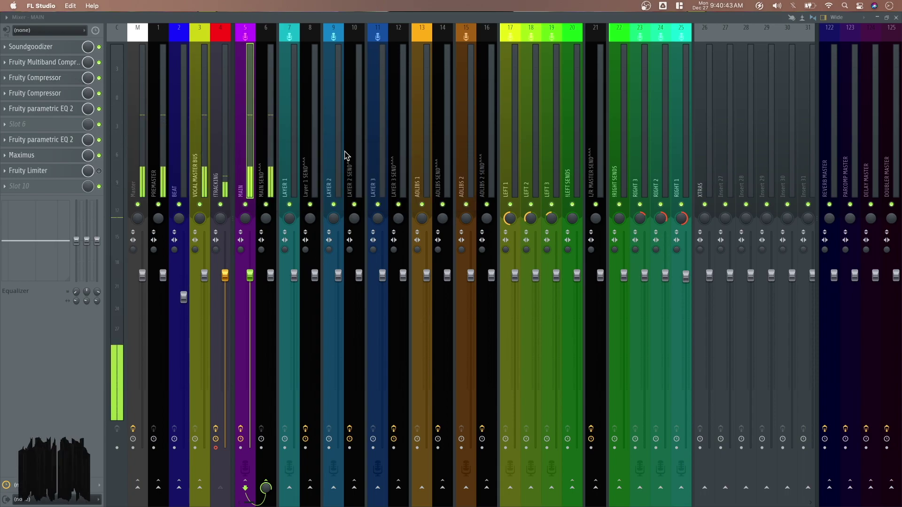
left_click(37, 94)
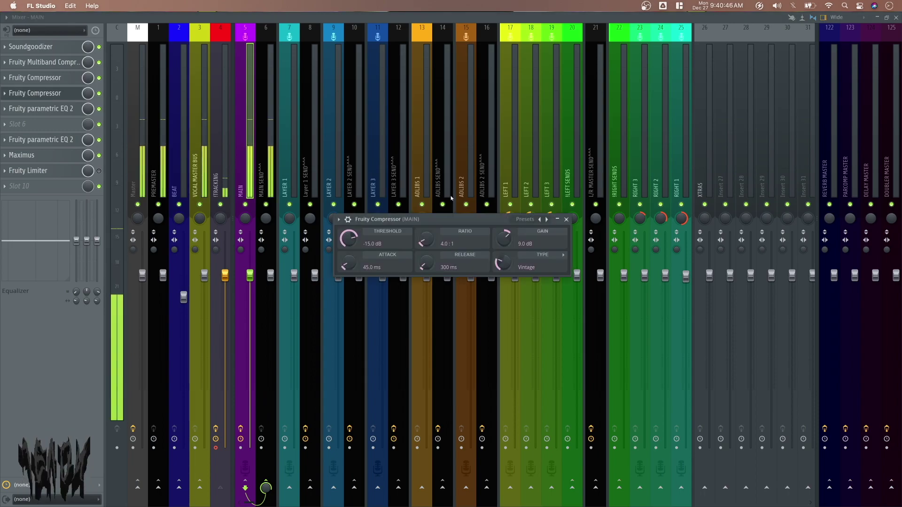
left_click_drag(449, 220, 445, 134)
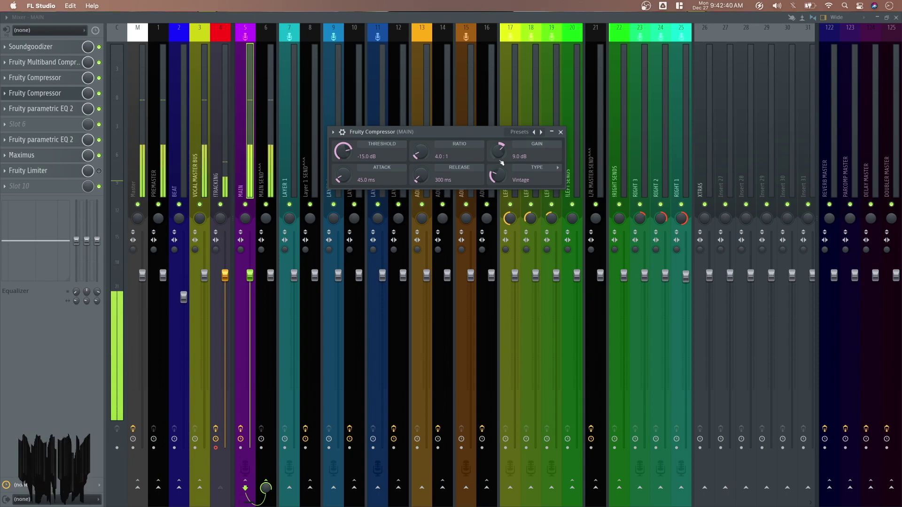
left_click(560, 132)
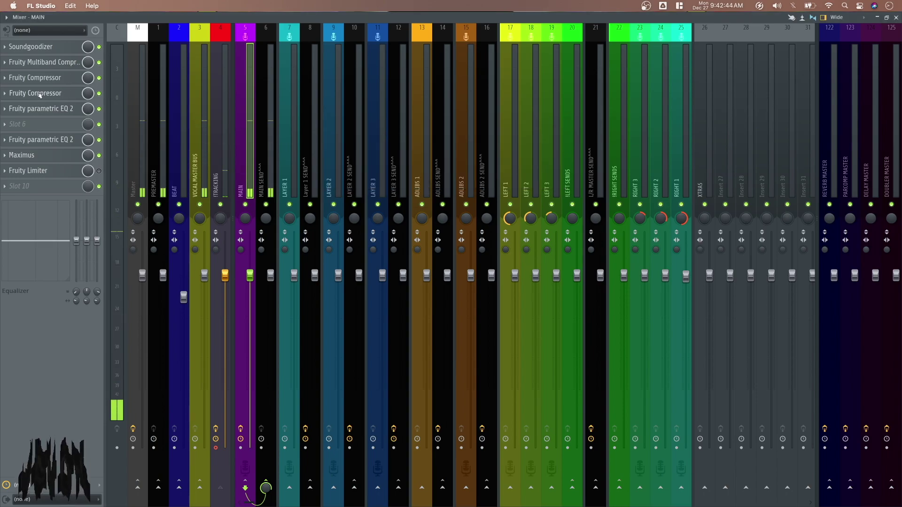
Step: Open the first Fruity parametric EQ 2 on the MAIN track and enlarge and reposition its window to examine the bands
left_click(39, 109)
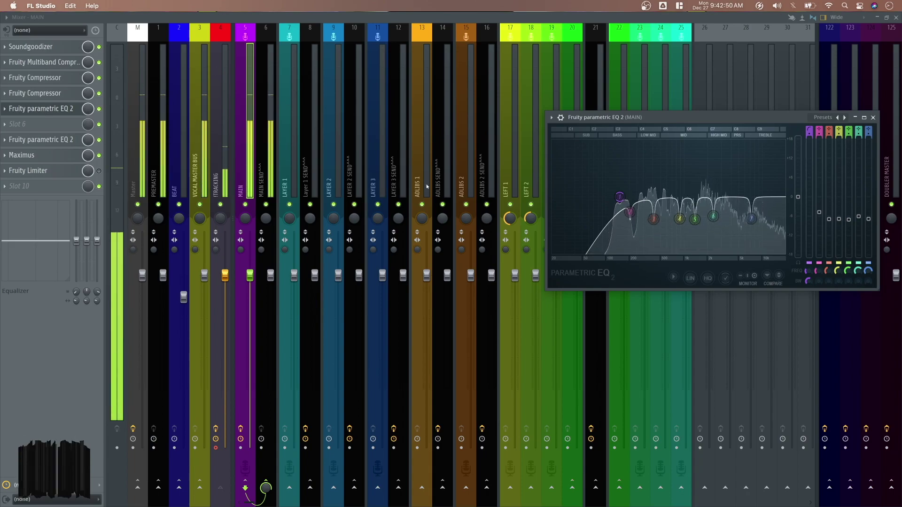
left_click_drag(545, 288, 348, 342)
left_click_drag(555, 121, 426, 120)
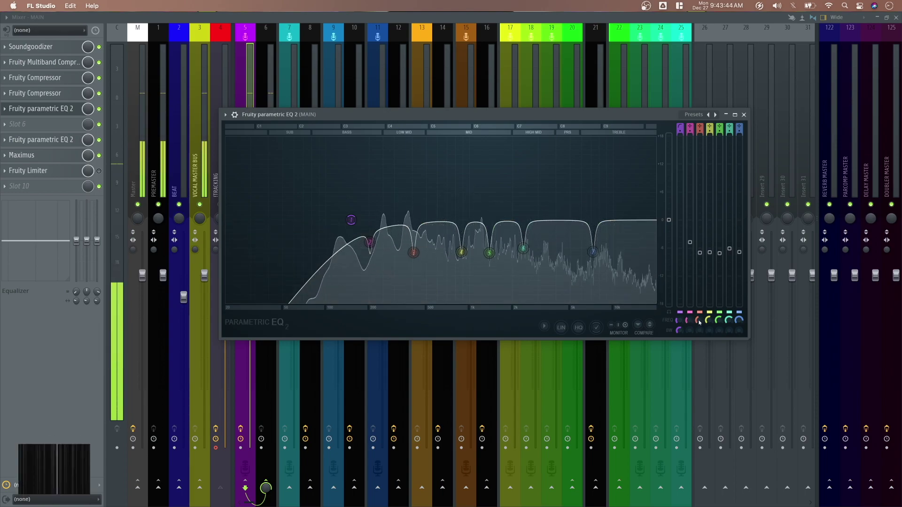
Step: Try EQ band 3 at maximum boost and maximum cut, return it to a moderate cut, and close the equalizer
left_click_drag(699, 252, 700, 190)
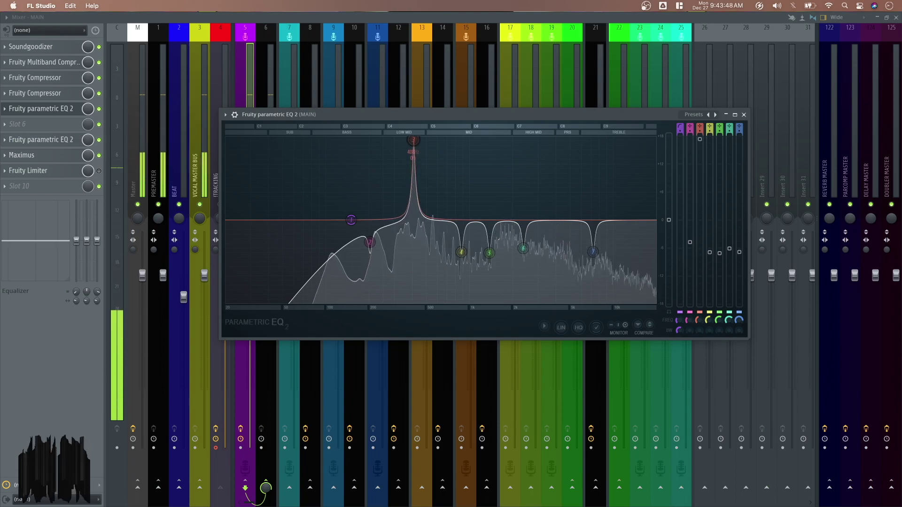
left_click_drag(699, 139, 700, 247)
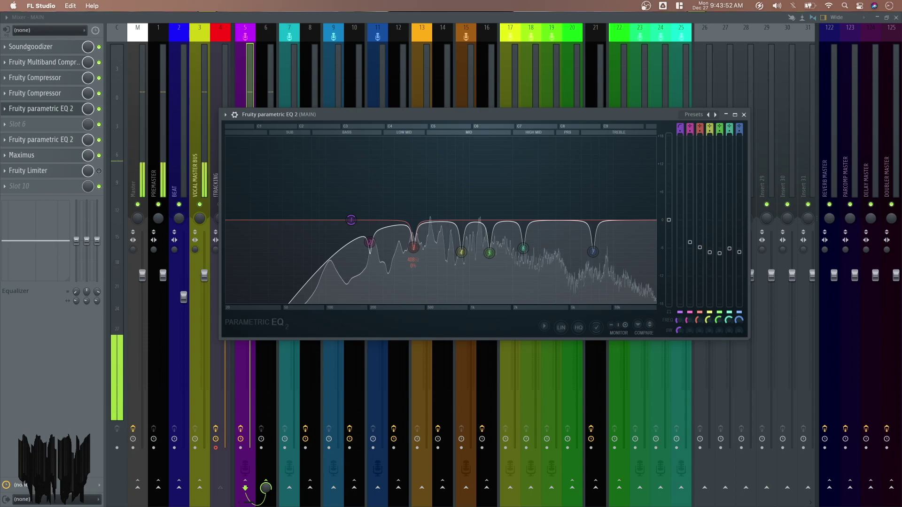
left_click_drag(413, 248, 413, 301)
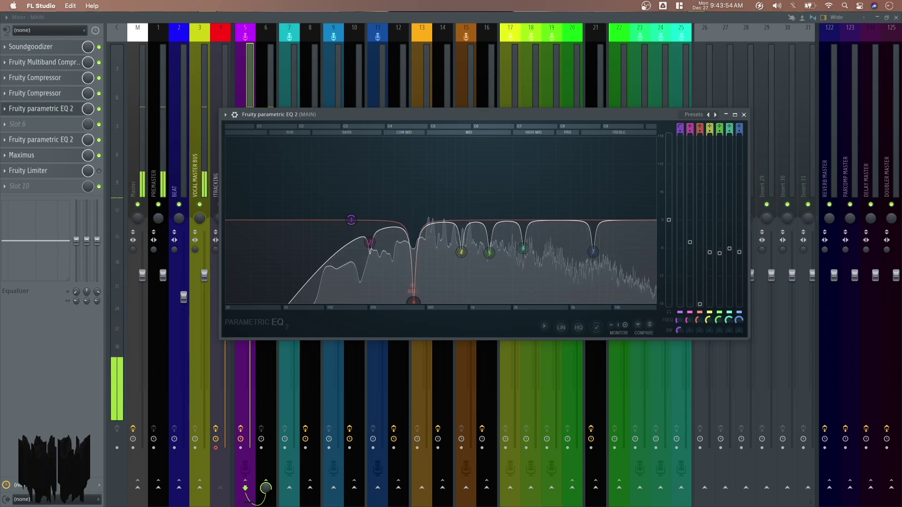
left_click_drag(414, 267, 413, 251)
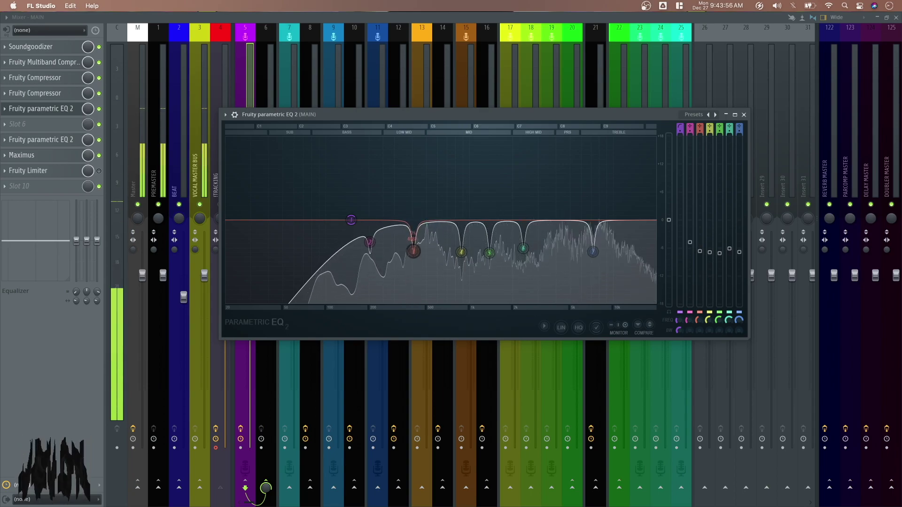
left_click_drag(699, 250, 700, 248)
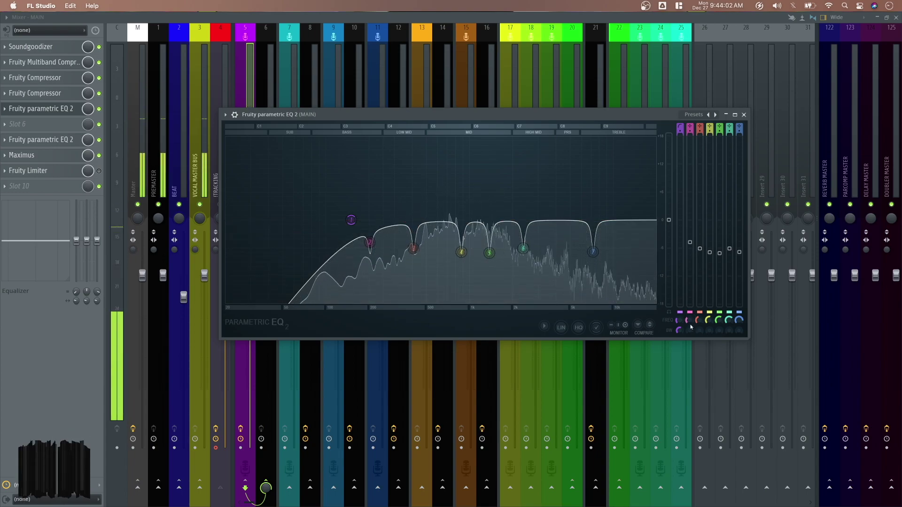
left_click(745, 114)
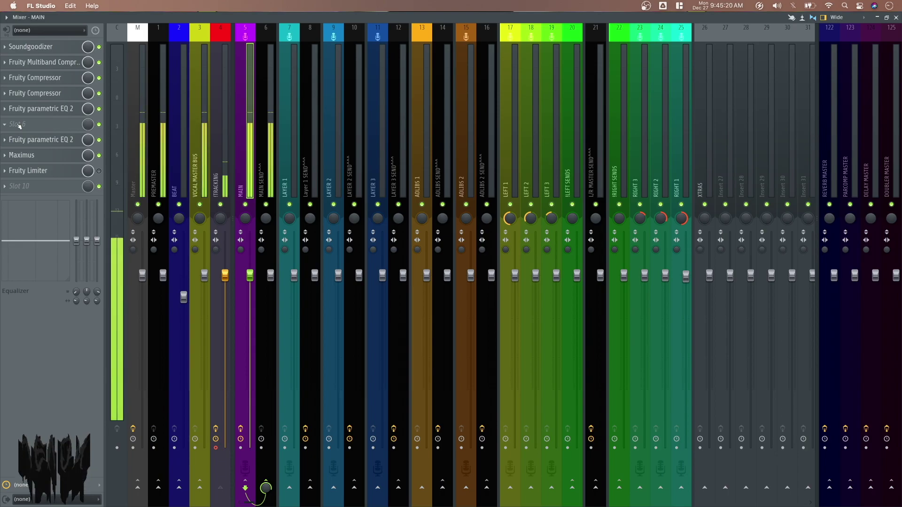
Step: Browse the plugins available for empty slot 6 on MAIN without adding one, and review the second Fruity parametric EQ 2
left_click(19, 126)
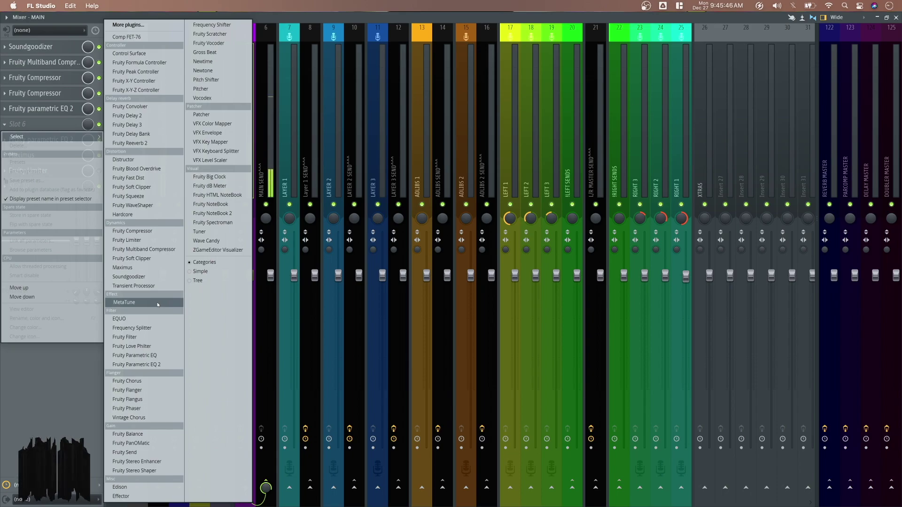
left_click(49, 126)
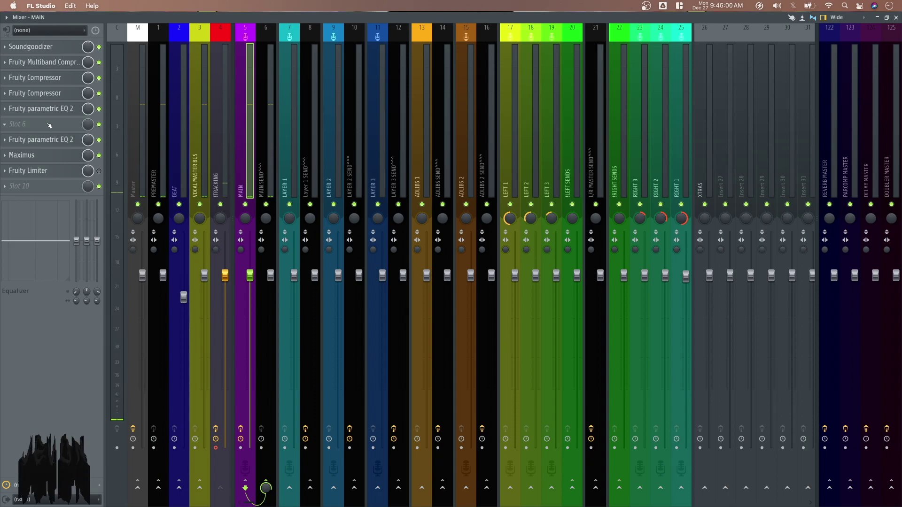
left_click(46, 142)
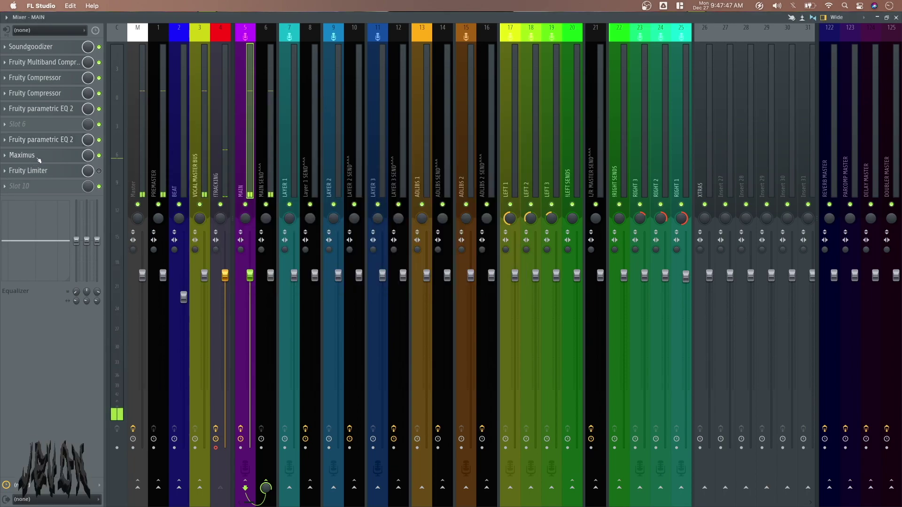
Step: Examine the MID band settings in Maximus on the MAIN track, toggling its spectrum display off and on, and close it
left_click(38, 159)
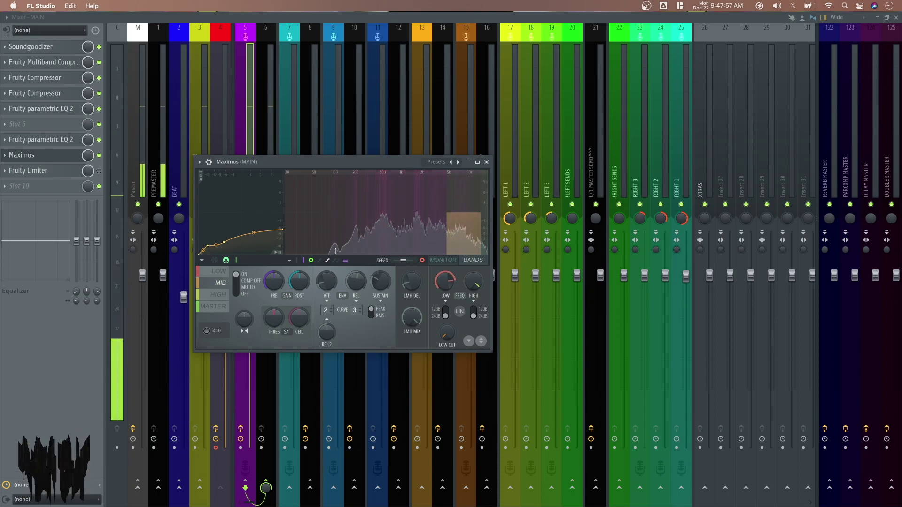
left_click(421, 261)
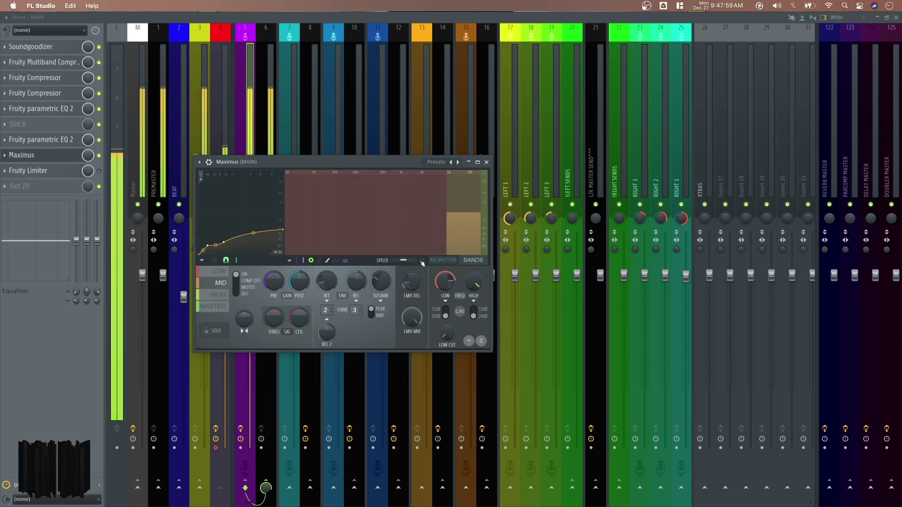
left_click(422, 261)
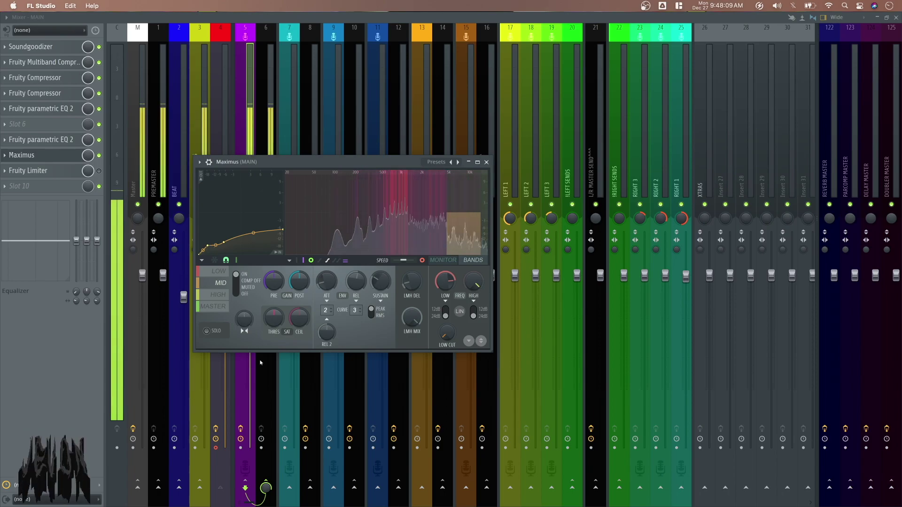
left_click_drag(376, 165, 393, 155)
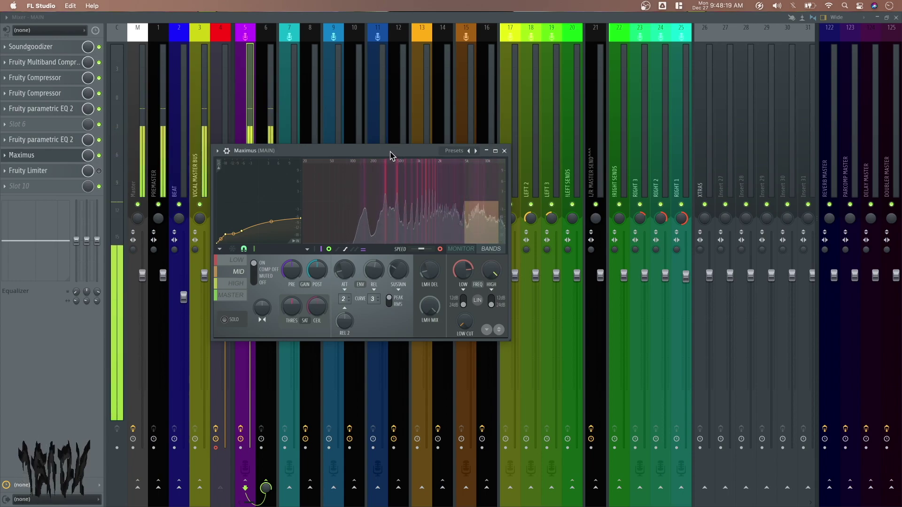
left_click_drag(392, 154, 394, 155)
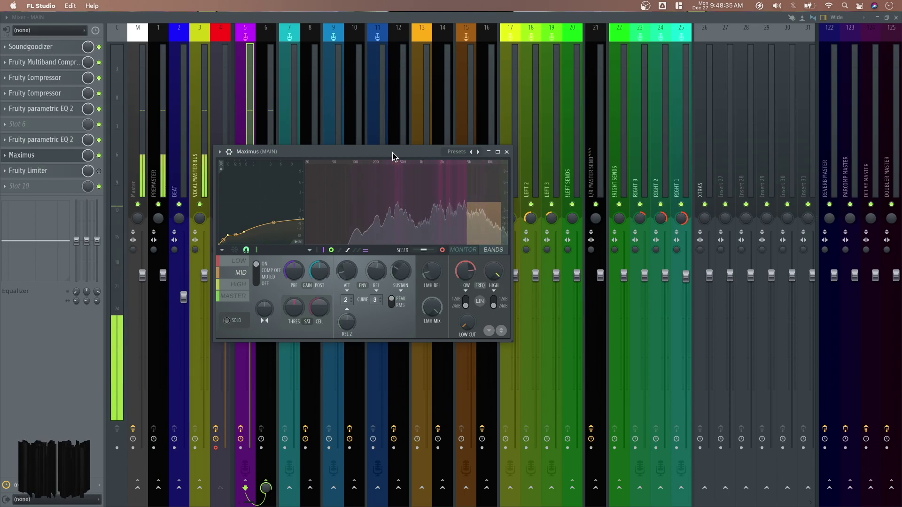
left_click_drag(392, 155, 411, 153)
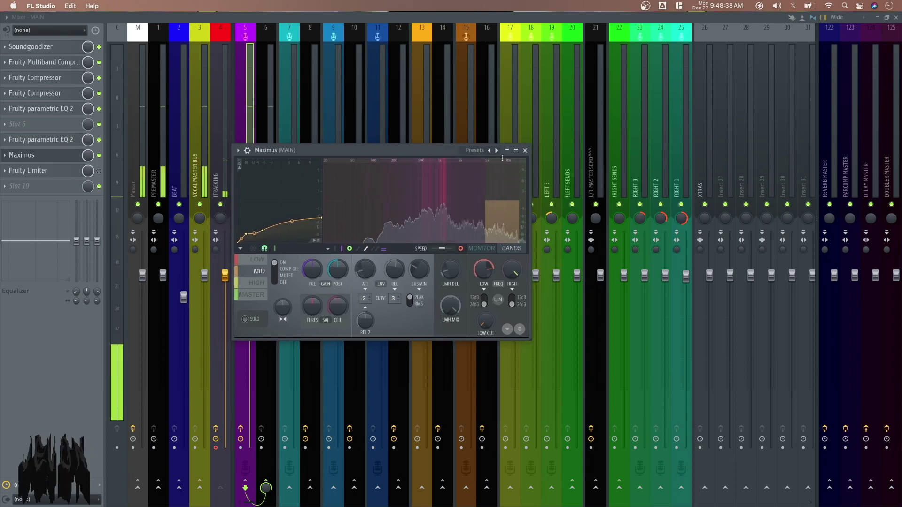
left_click(525, 151)
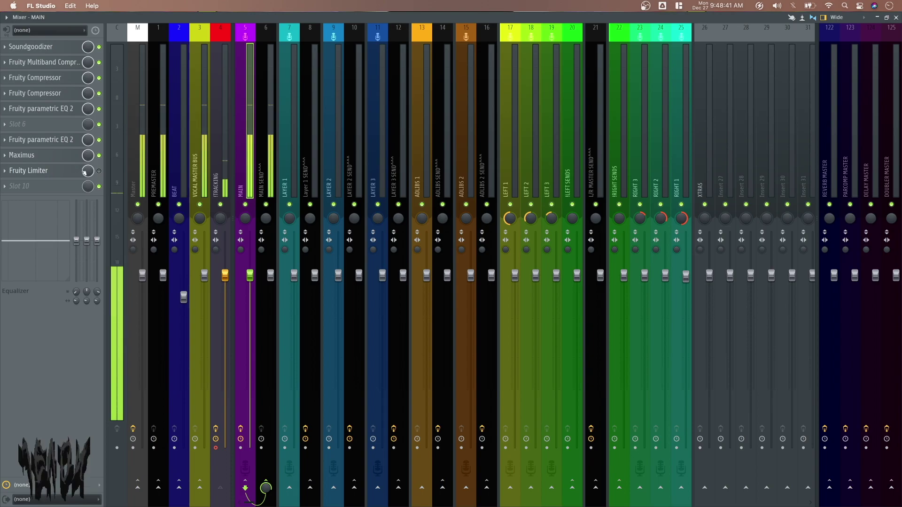
Step: Check the !TRACKING track's effects, examine the Fruity Limiter's noise gate settings on MAIN, and leave the limiter bypassed
left_click(228, 160)
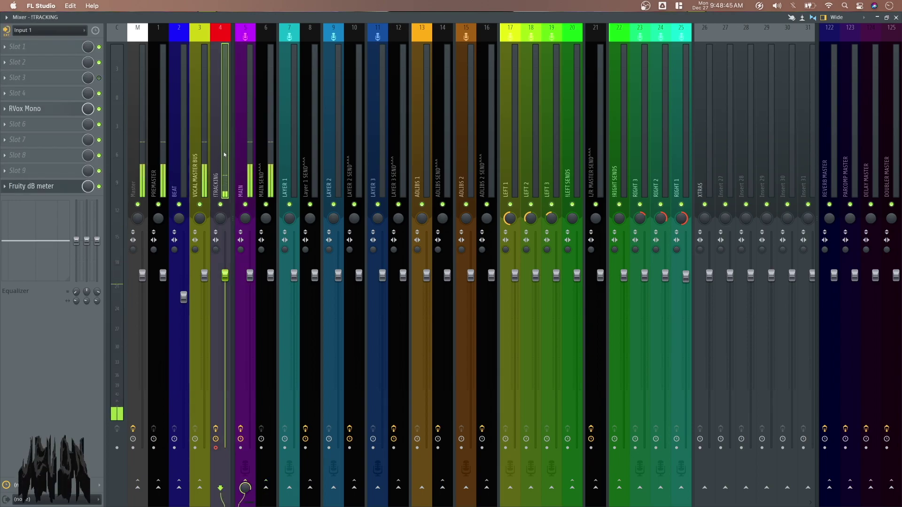
left_click(250, 159)
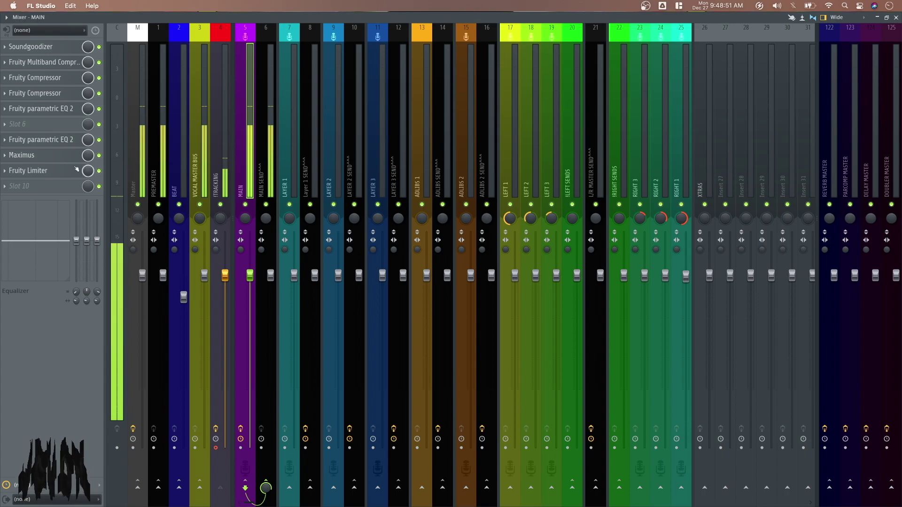
left_click(43, 171)
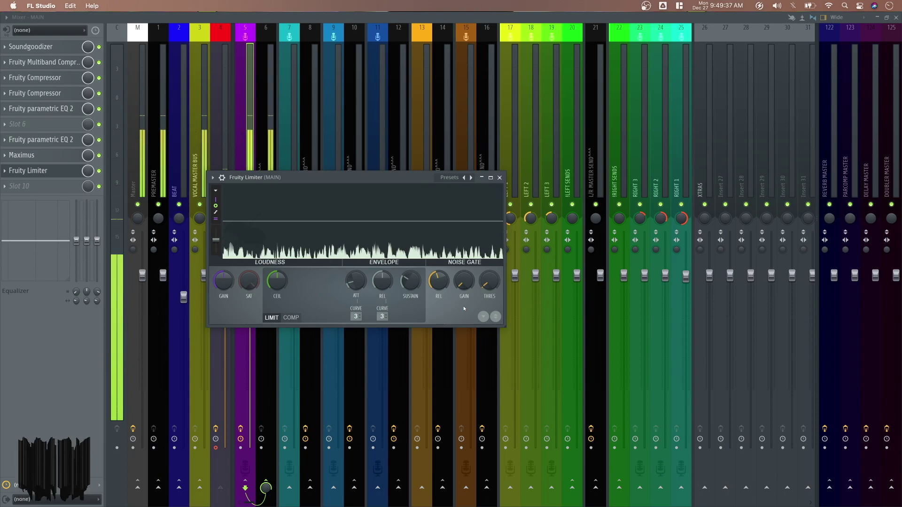
left_click(500, 178)
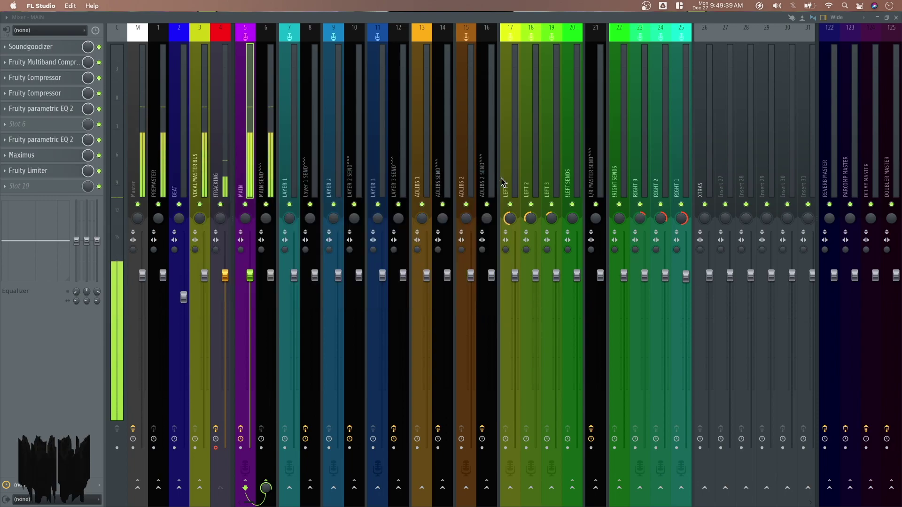
left_click(99, 172)
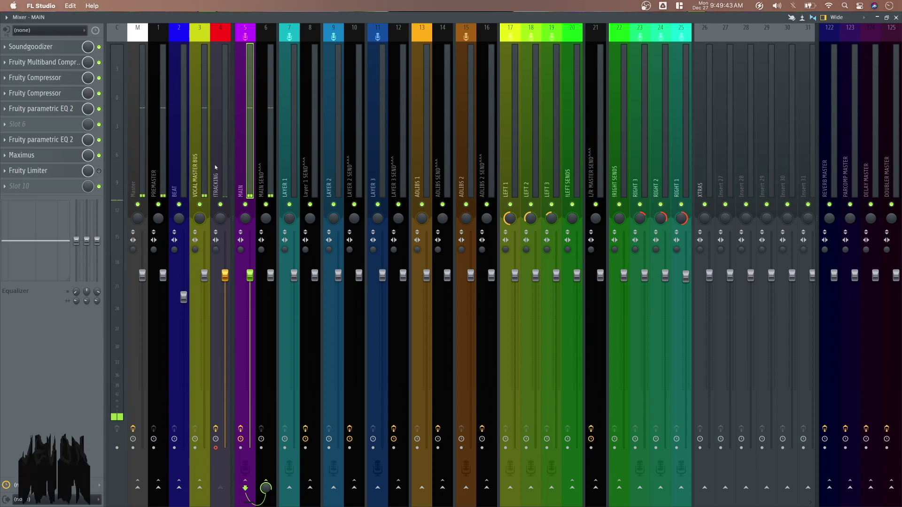
Step: Revisit the !TRACKING and MAIN effects chains, and examine the COMP settings of the Fruity Limiter on the PARCOMP MASTER track
left_click(215, 167)
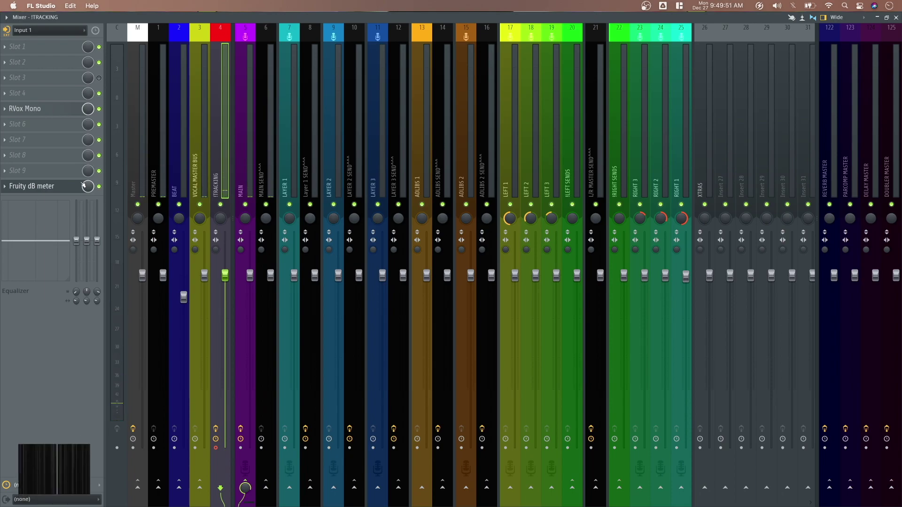
left_click(243, 134)
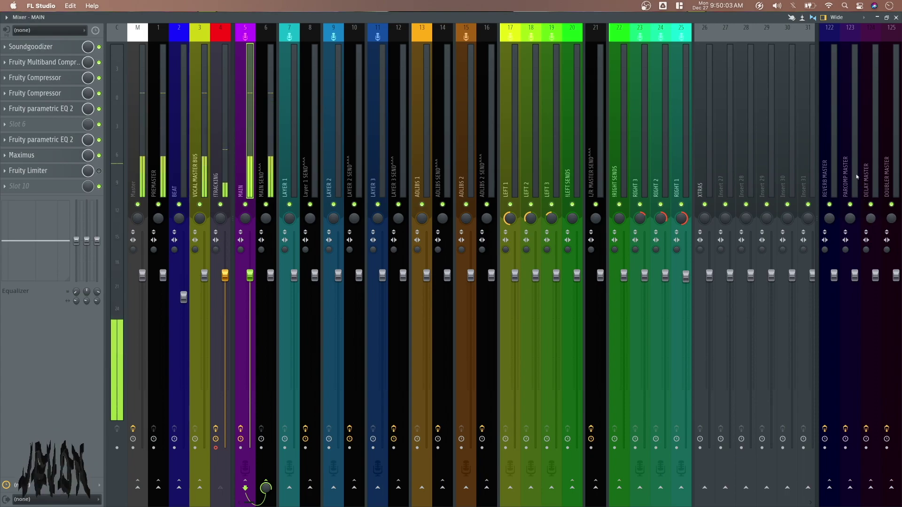
left_click(849, 113)
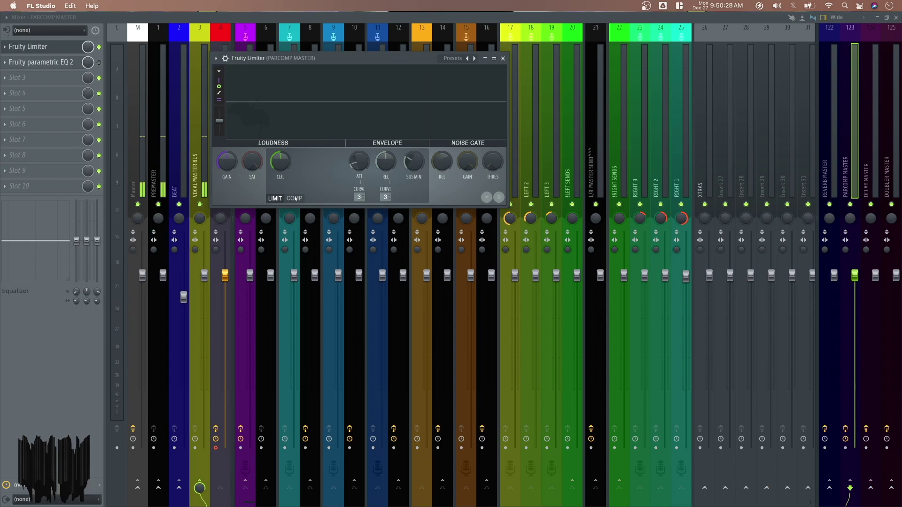
left_click_drag(277, 161, 343, 174)
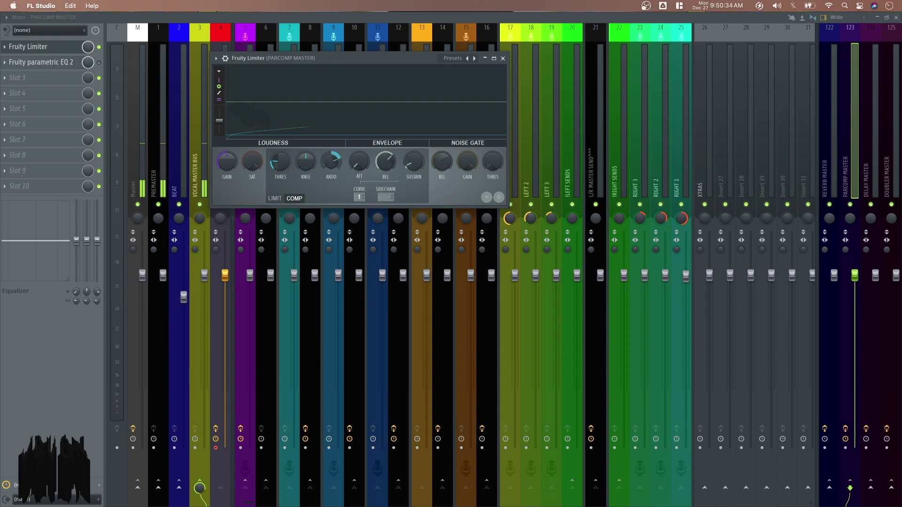
Step: Restore the mixer to a smaller window, close PARCOMP MASTER's Fruity Limiter, and revisit the !TRACKING and MAIN effects chains
left_click(886, 18)
left_click_drag(399, 68, 442, 162)
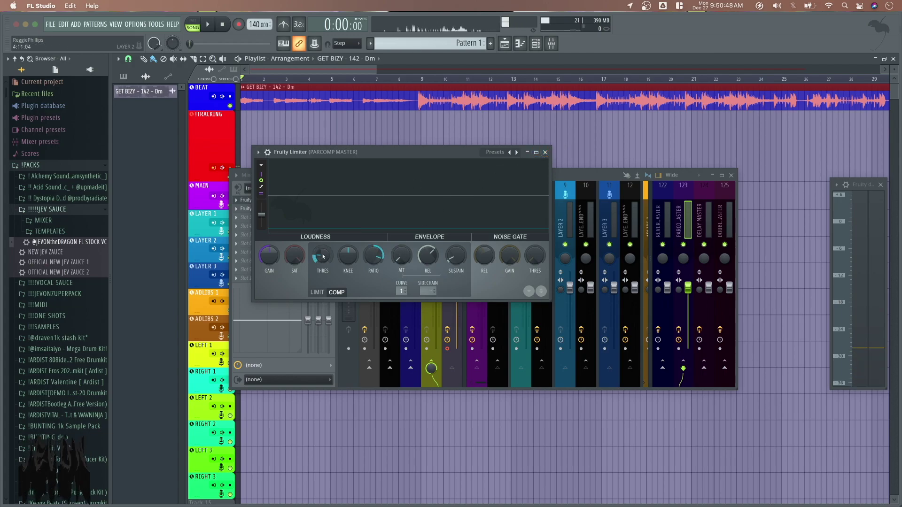
left_click(545, 152)
left_click(455, 225)
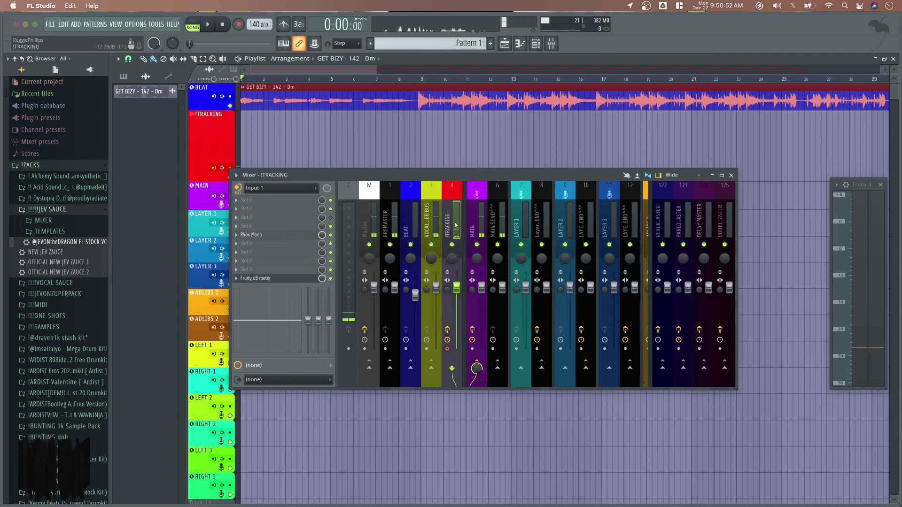
left_click(473, 228)
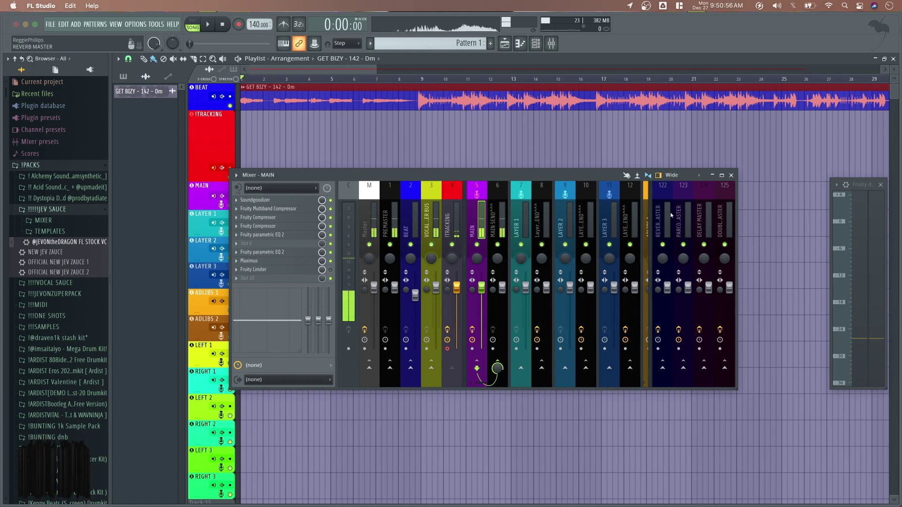
Step: Add Fruity Reeverb 2 to the first slot of REVERB MASTER, set its dry level to 0%, raise its wet level, and close it
left_click(662, 221)
left_click(282, 199)
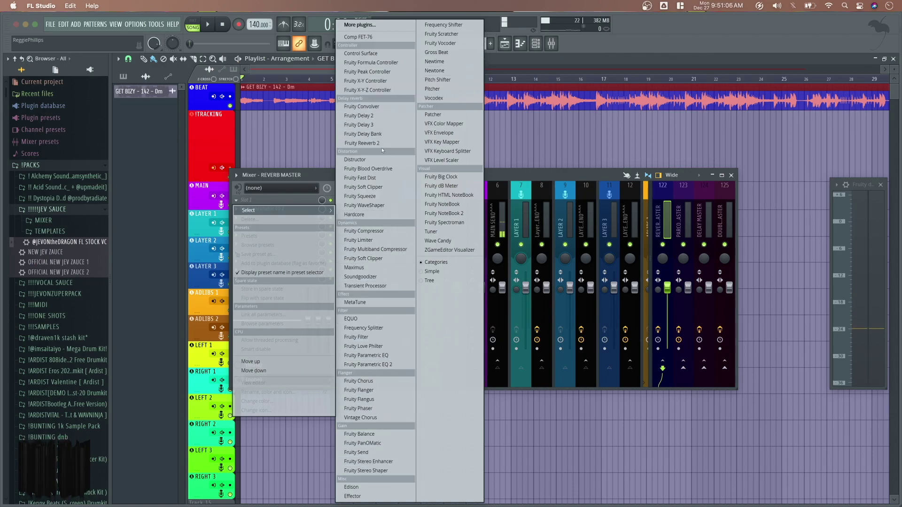
left_click(361, 142)
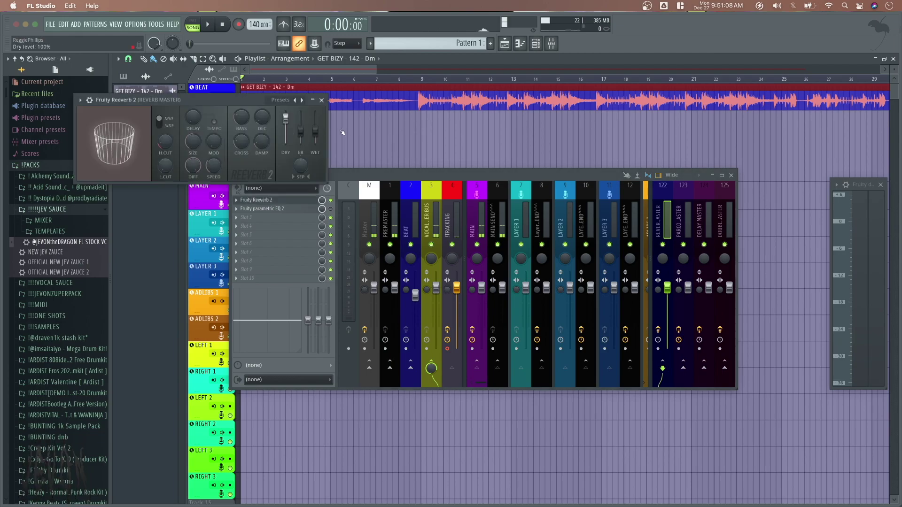
left_click_drag(235, 103, 309, 111)
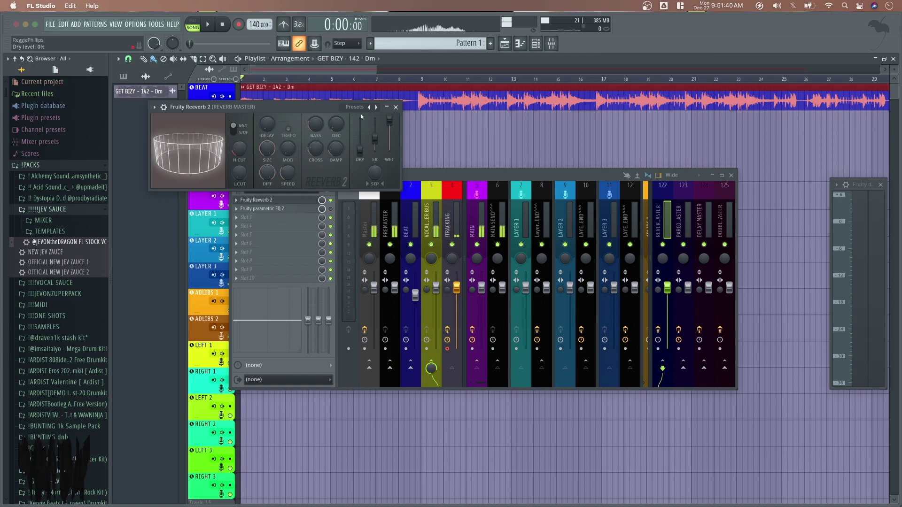
left_click(396, 107)
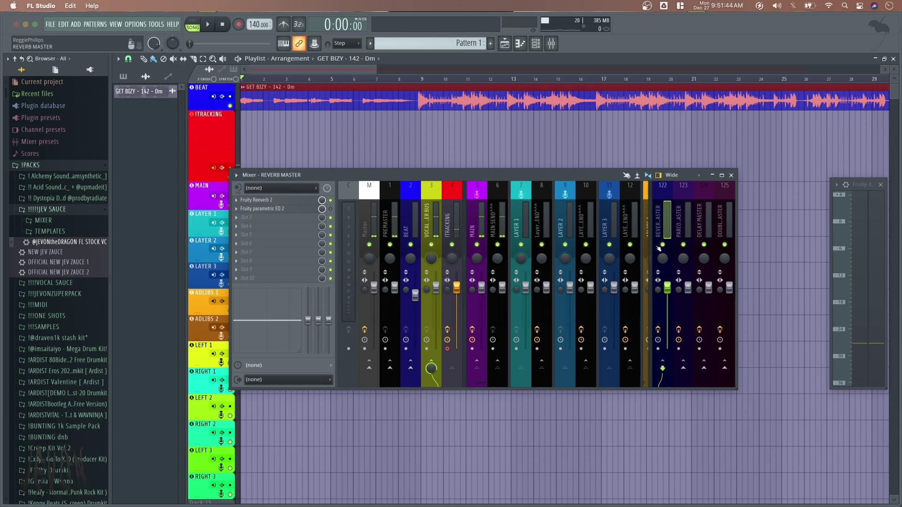
Step: Adjust the MAIN SEND^^^ track's send to PARCOMP MASTER, trying 80%, 0% and 62% before settling on 34%
left_click(497, 221)
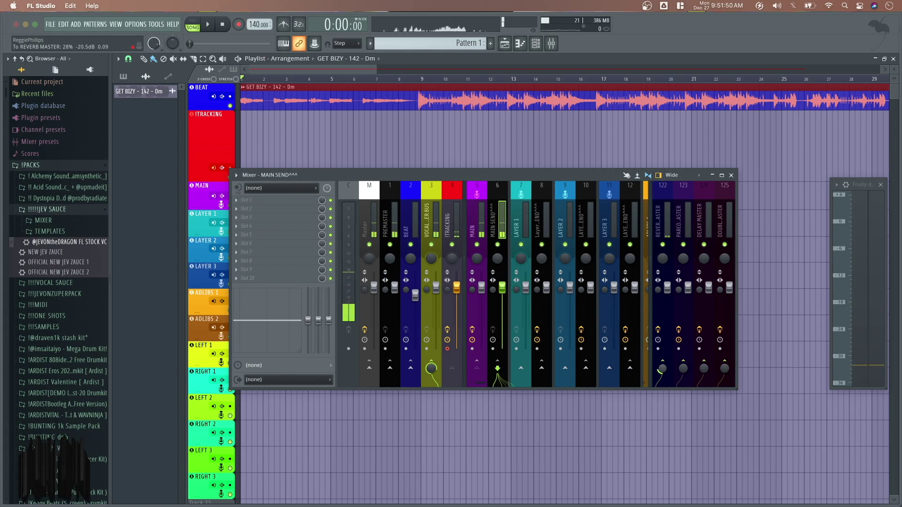
left_click_drag(684, 369, 683, 350)
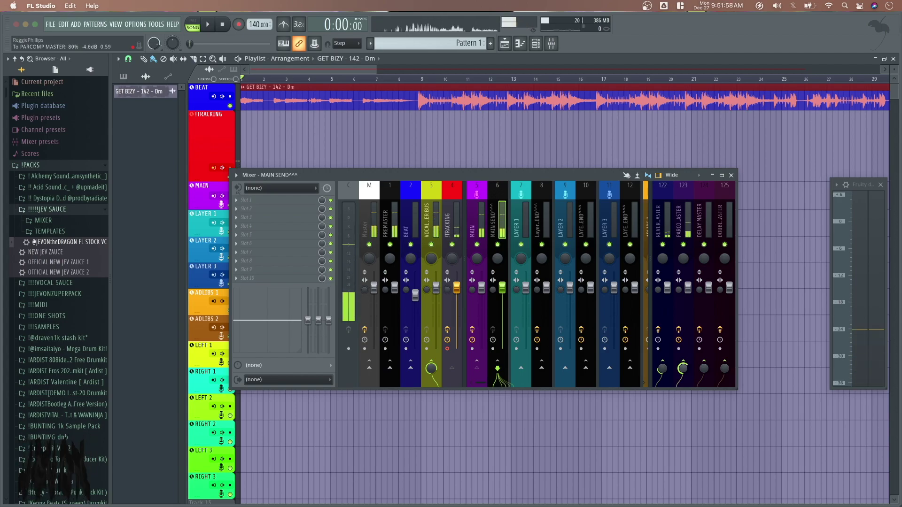
left_click_drag(684, 350, 683, 370)
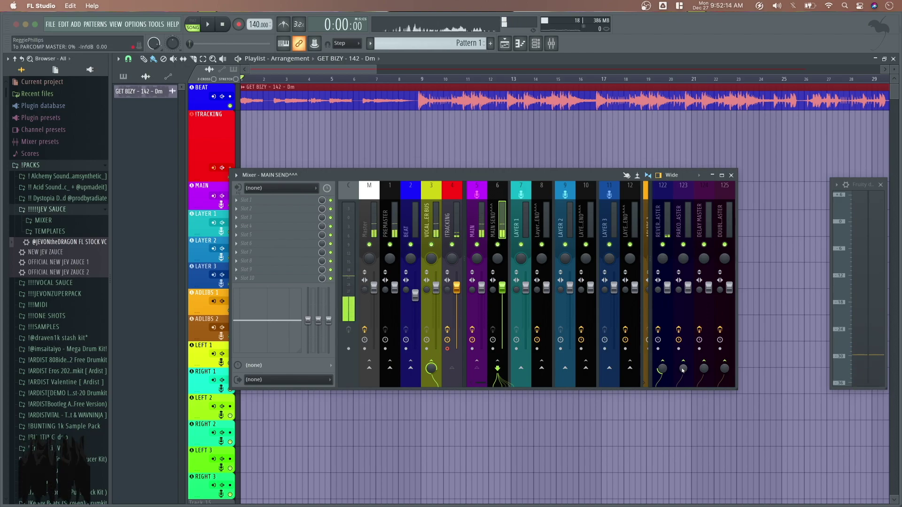
left_click_drag(682, 369, 682, 360)
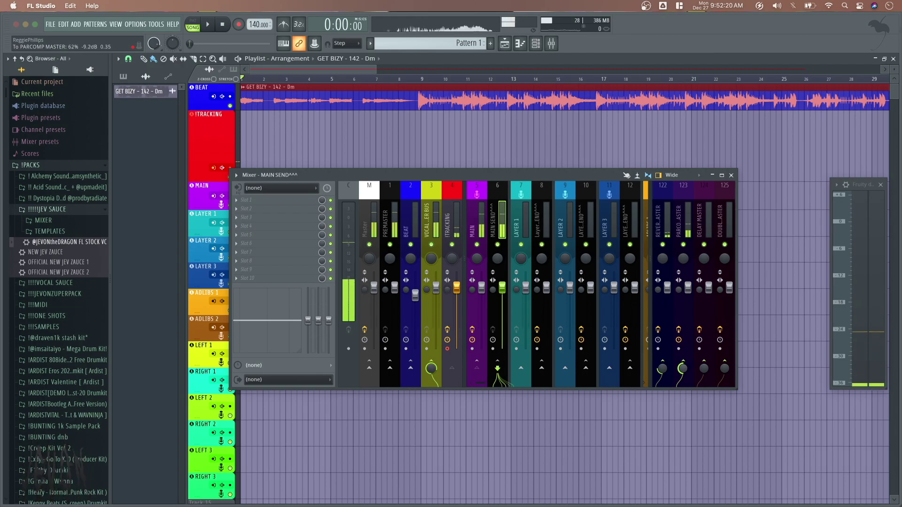
right_click(681, 370)
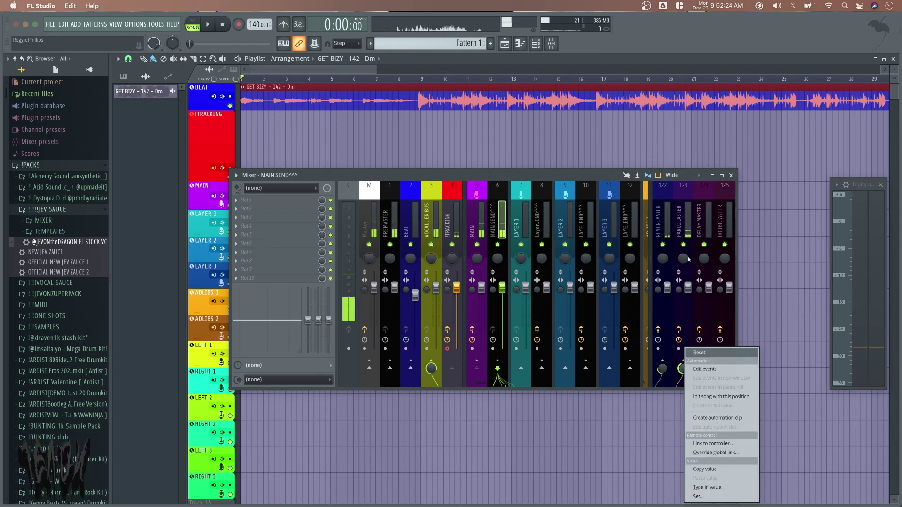
key("Escape")
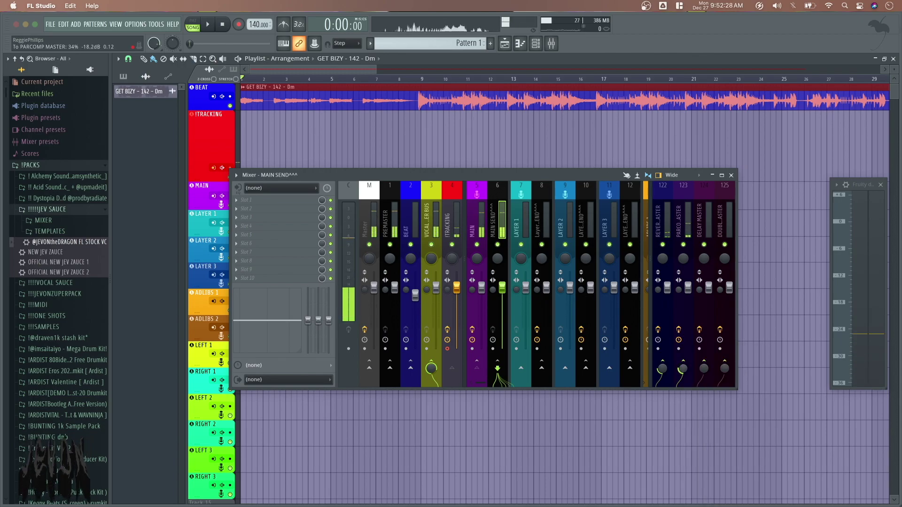
Step: Review the effects chains and routing of the MAIN, PARCOMP MASTER, REVERB MASTER and VOCAL MASTER BUS tracks
left_click(478, 224)
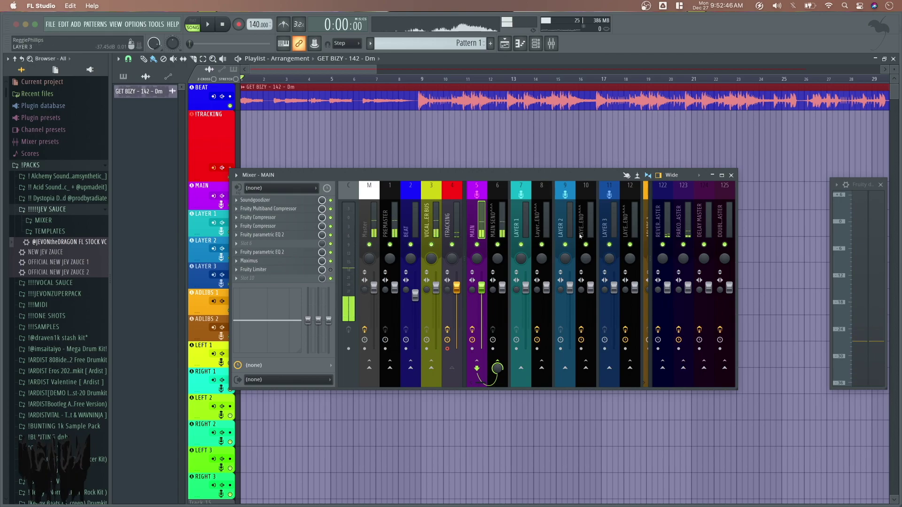
left_click(686, 362)
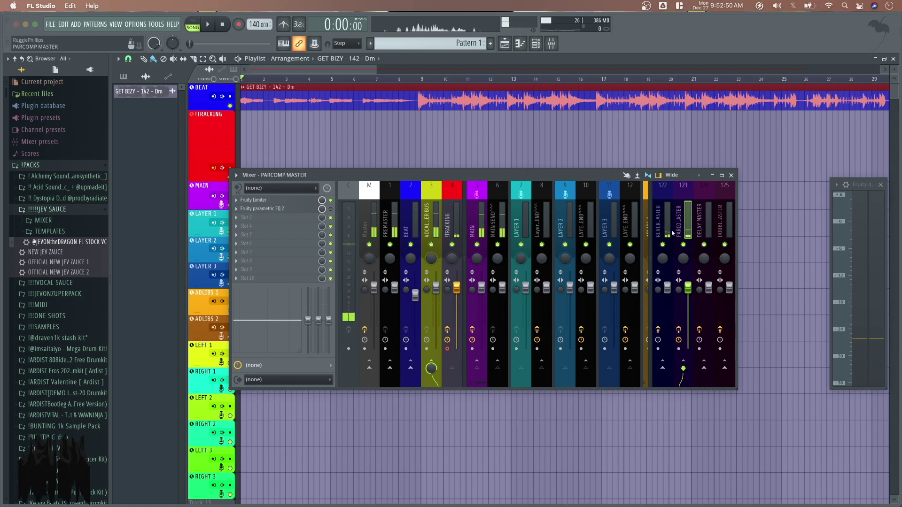
left_click(665, 232)
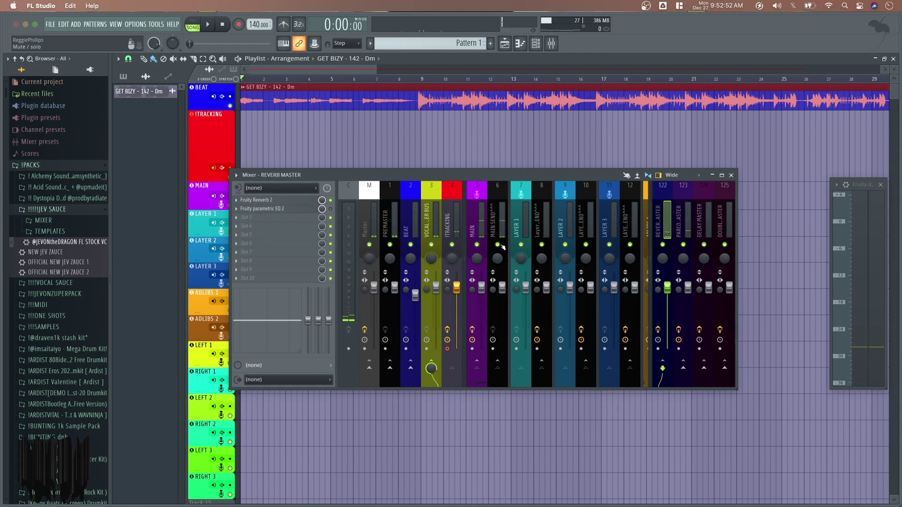
left_click(429, 234)
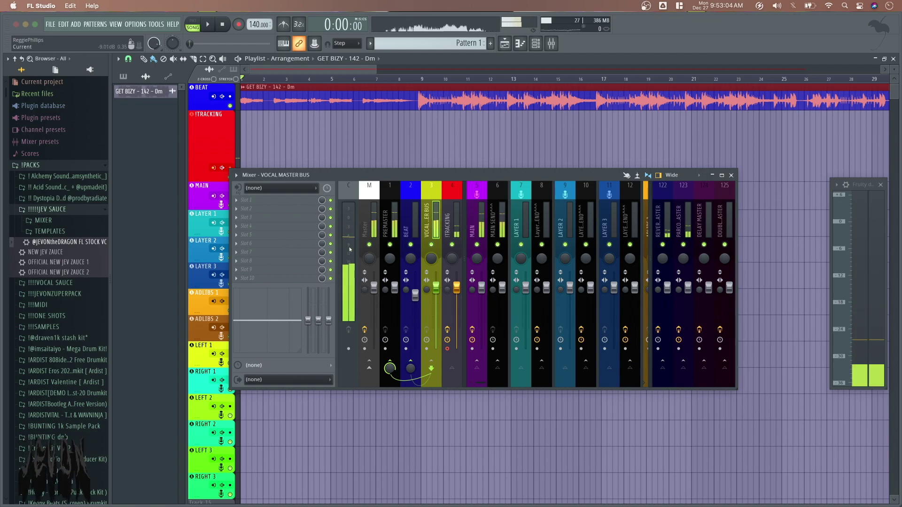
Step: Record a vocal take on !TRACKING from about bar 8 to bar 17, and delete the stray short clip at bar 1
left_click(731, 176)
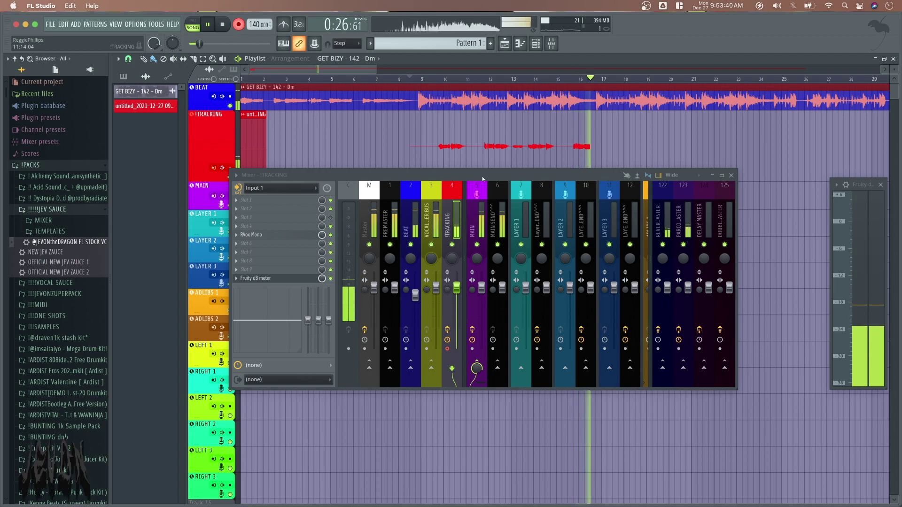
key("space")
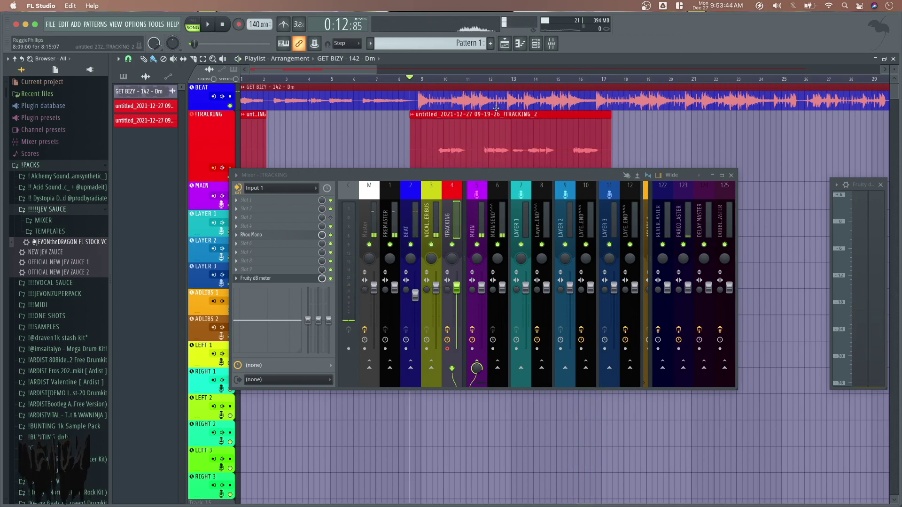
left_click(266, 140)
right_click(267, 140)
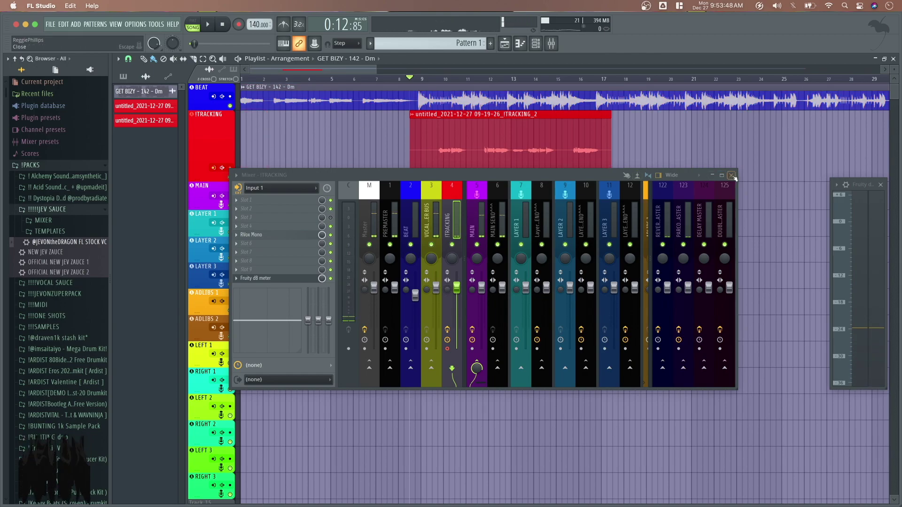
Step: Close the mixer and move the recorded vocal take from the !TRACKING playlist track down to MAIN
left_click(732, 176)
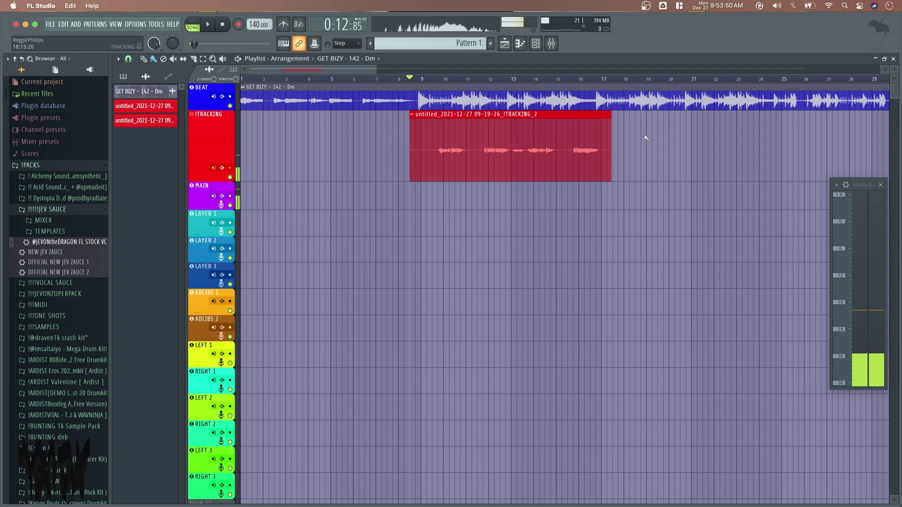
left_click_drag(644, 135, 397, 174)
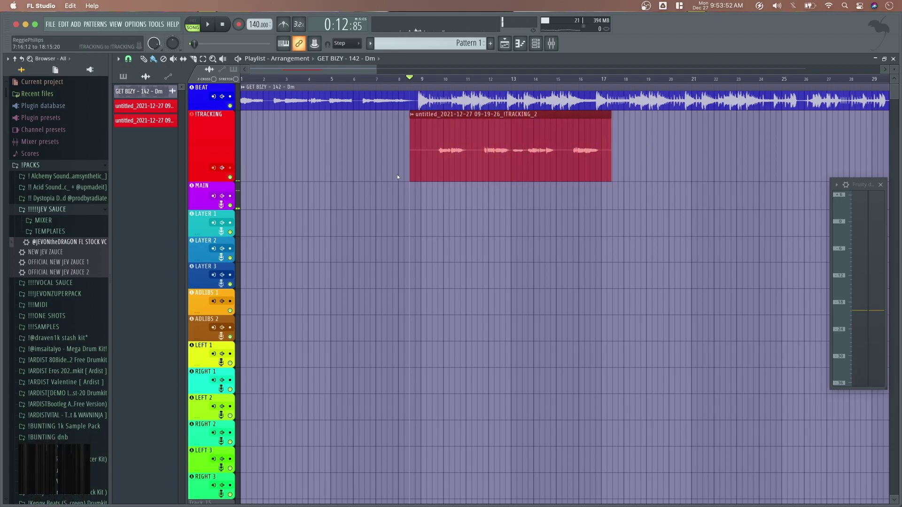
key("shift+Down")
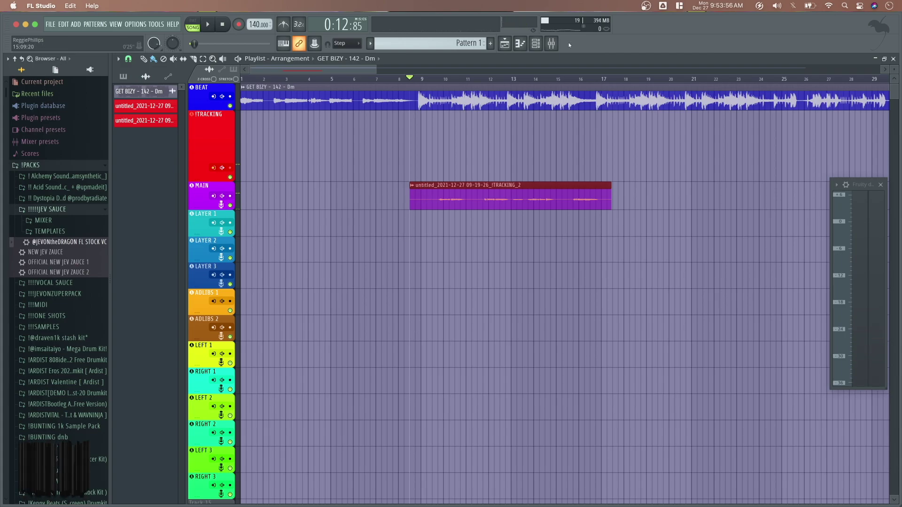
Step: Compare the vocal clip's mixer routing by moving it from MAIN back to !TRACKING, undo that move, and close the clip settings and mixer
left_click(553, 44)
left_click_drag(478, 174, 477, 210)
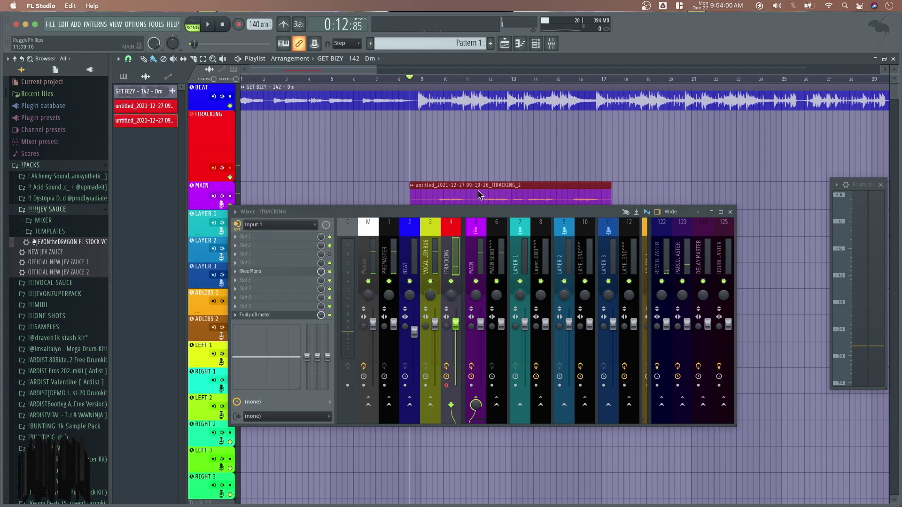
double_click(479, 194)
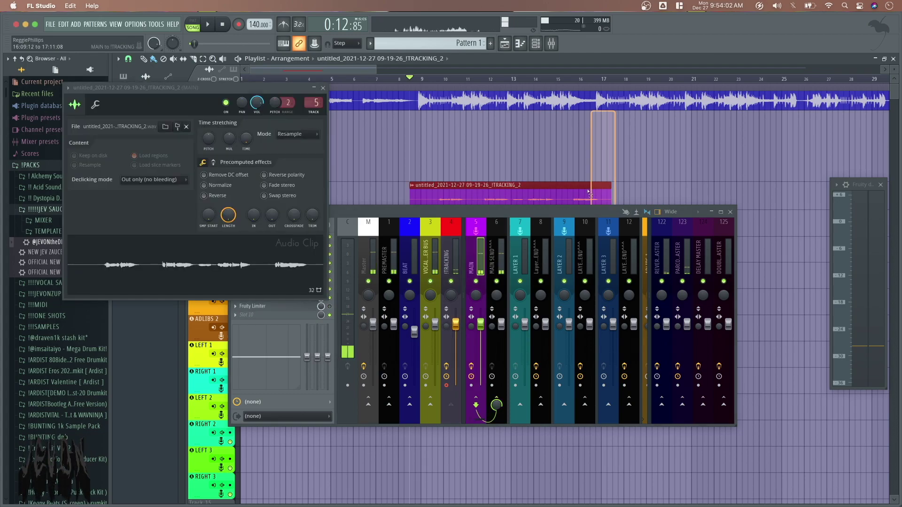
left_click_drag(582, 187, 582, 116)
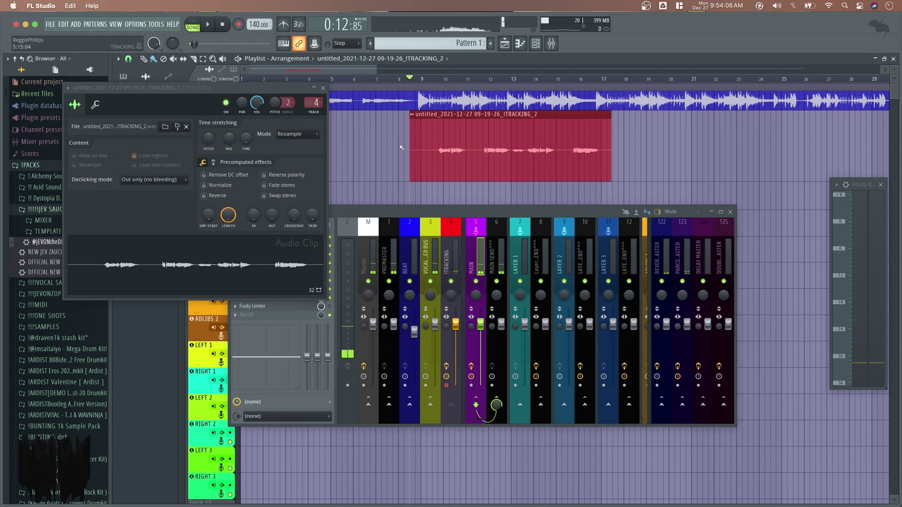
key("super+z")
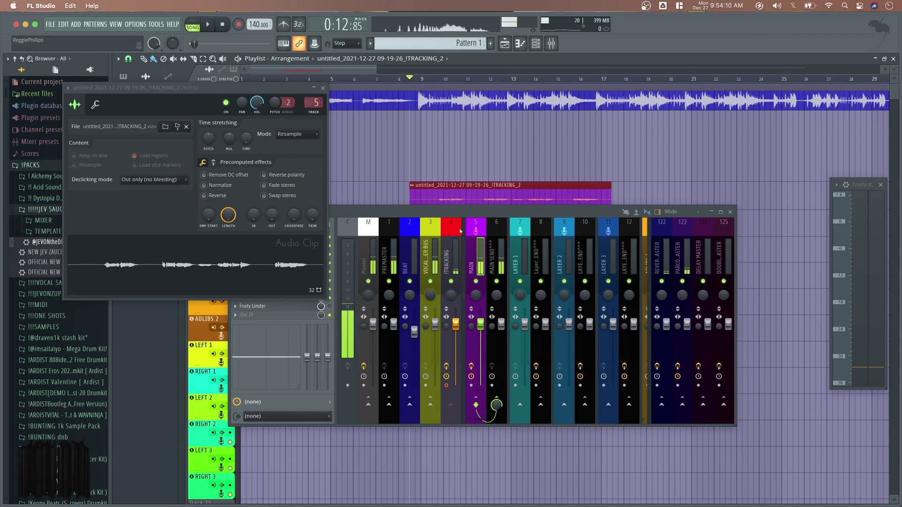
left_click(323, 89)
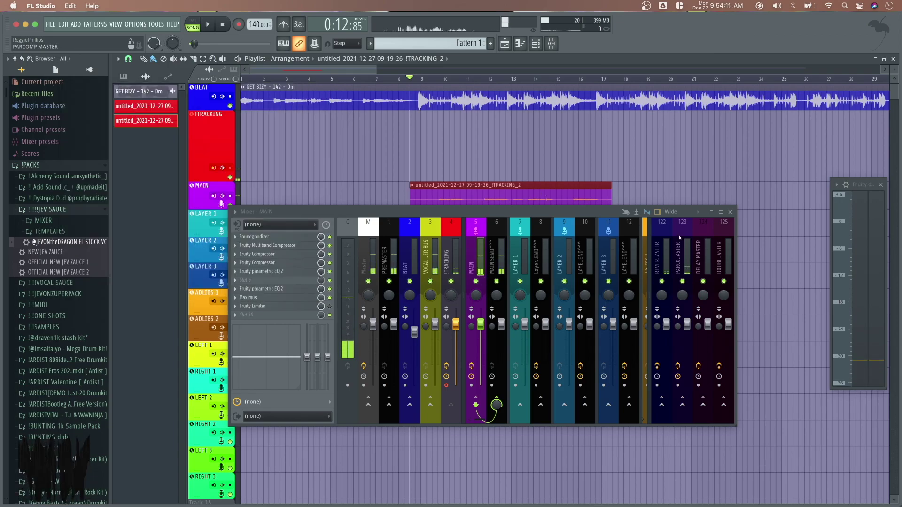
left_click(730, 213)
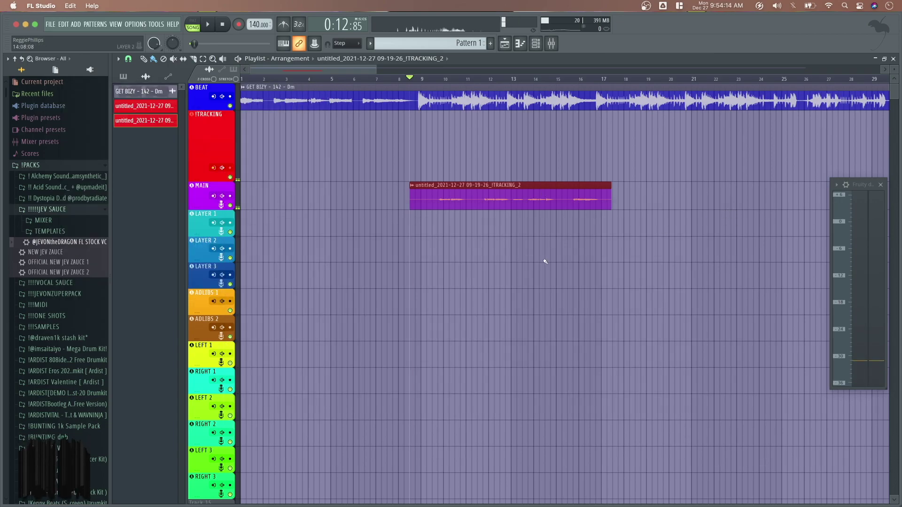
Step: Play back the vocal take on MAIN over the beat with the mixer open, and trim the silent start of the clip
key("space")
key("F9")
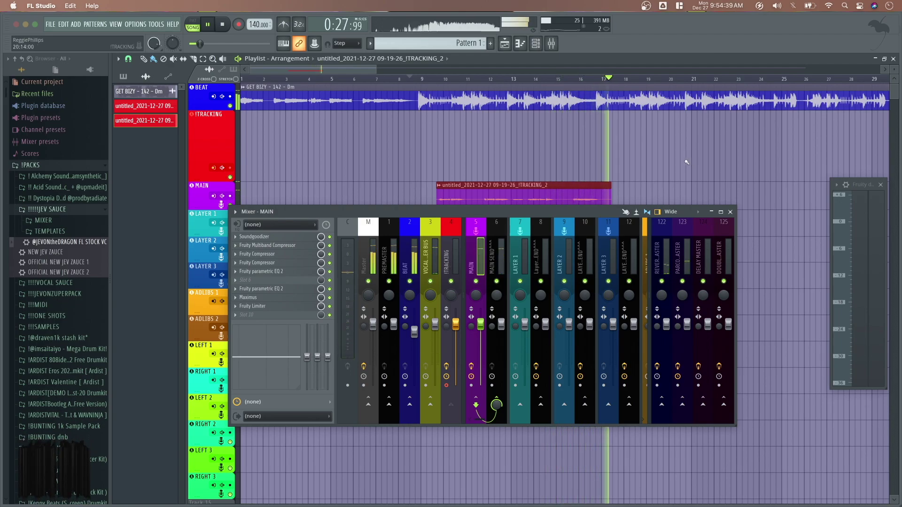
key("space")
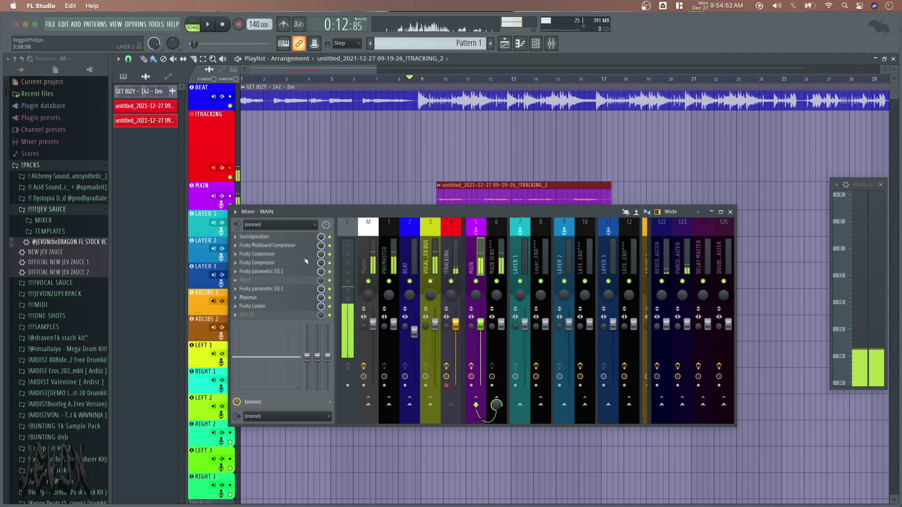
Step: Reposition the mixer below the vocal clip and raise the BEAT track's volume to 100% (0.0 dB)
left_click_drag(407, 211, 408, 216)
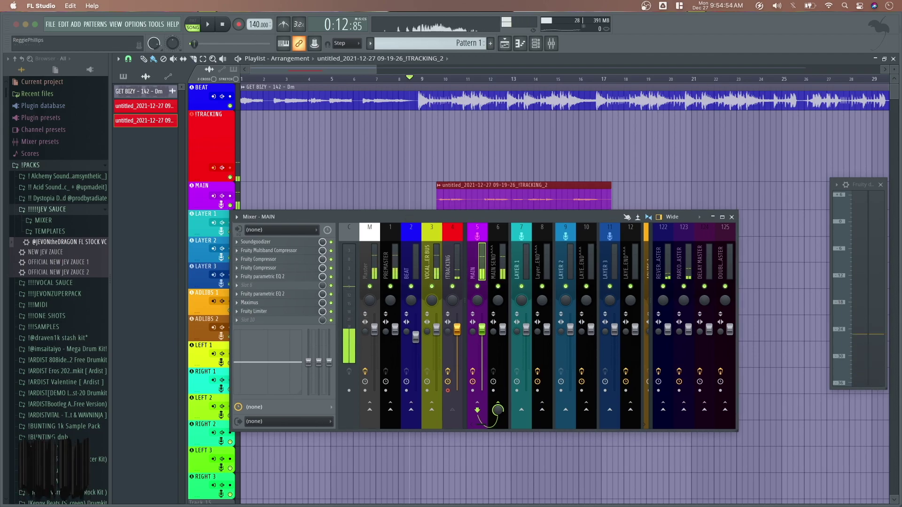
left_click(551, 43)
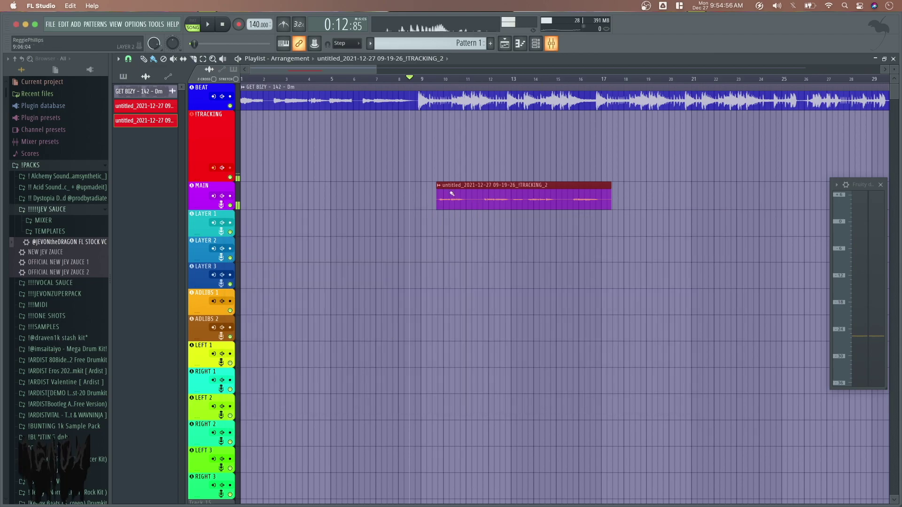
key("F9")
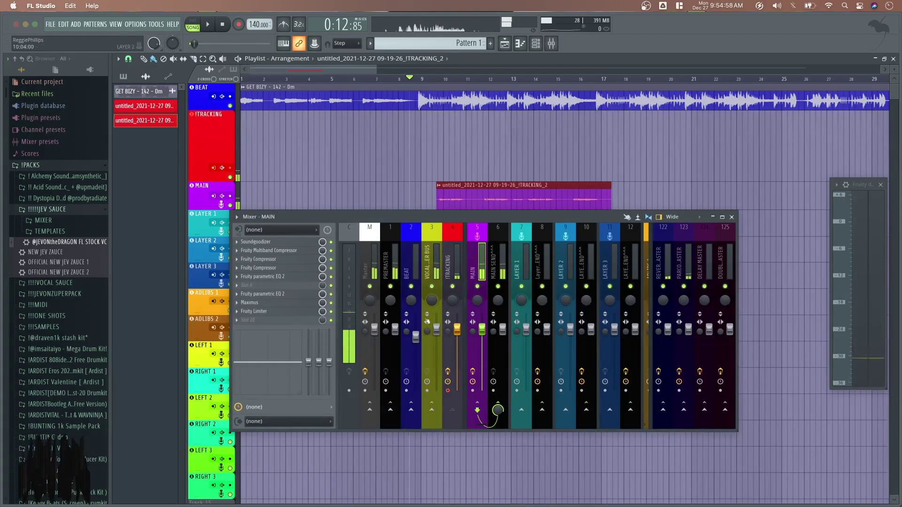
left_click_drag(415, 337, 416, 328)
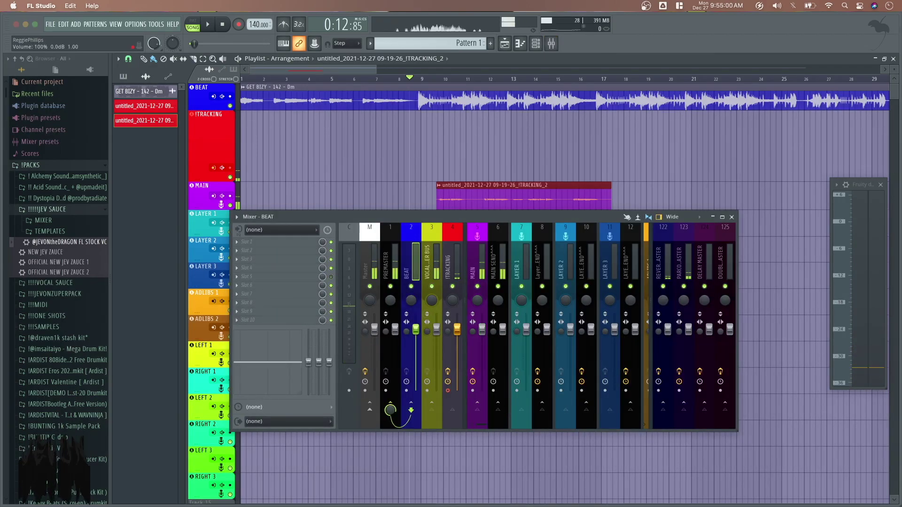
Step: Reset the BEAT mixer track's volume to its default and play the vocal take over the beat from bar 10 before stopping playback
right_click(415, 328)
left_click(430, 336)
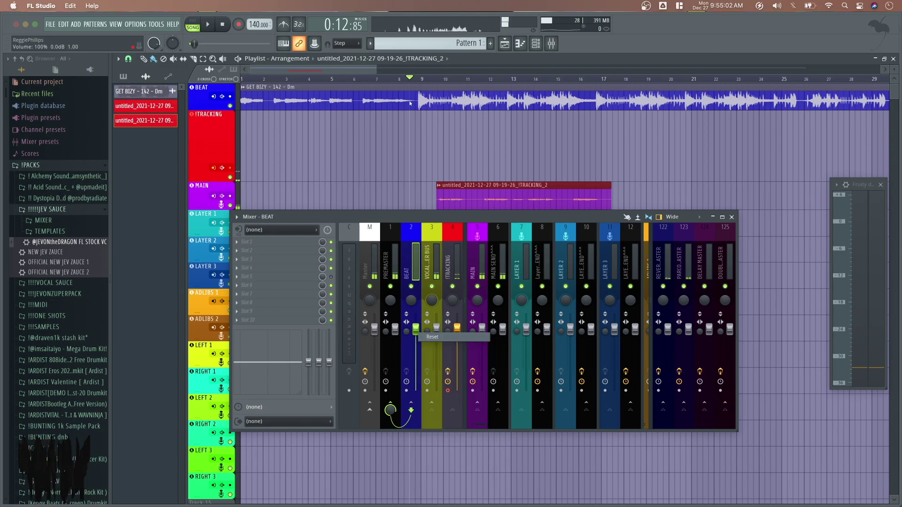
left_click(446, 85)
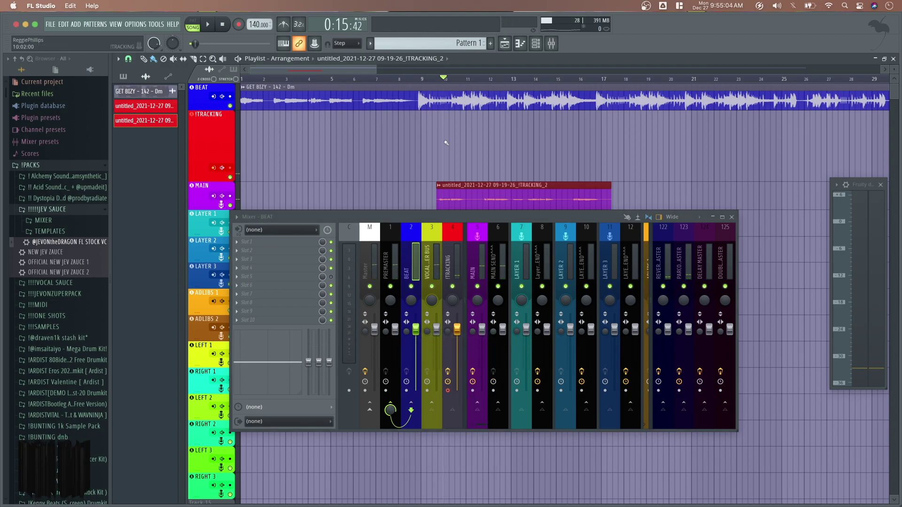
key("space")
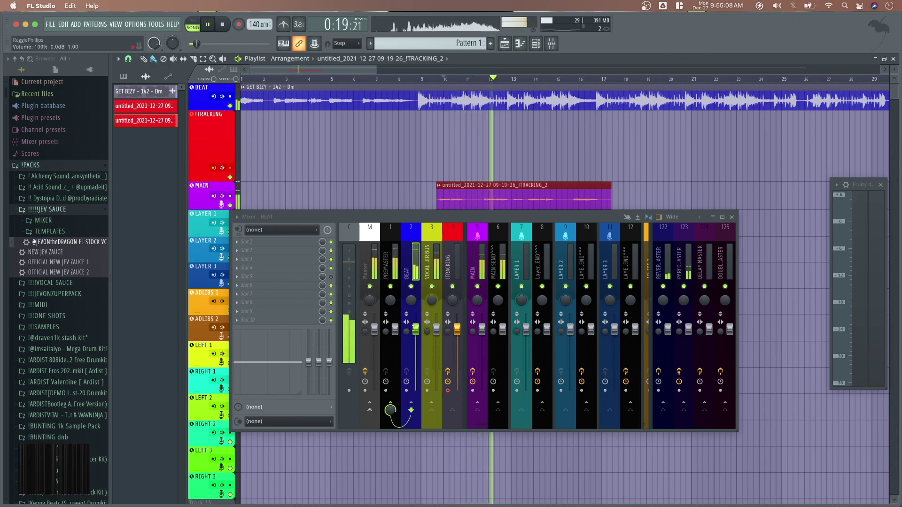
key("space")
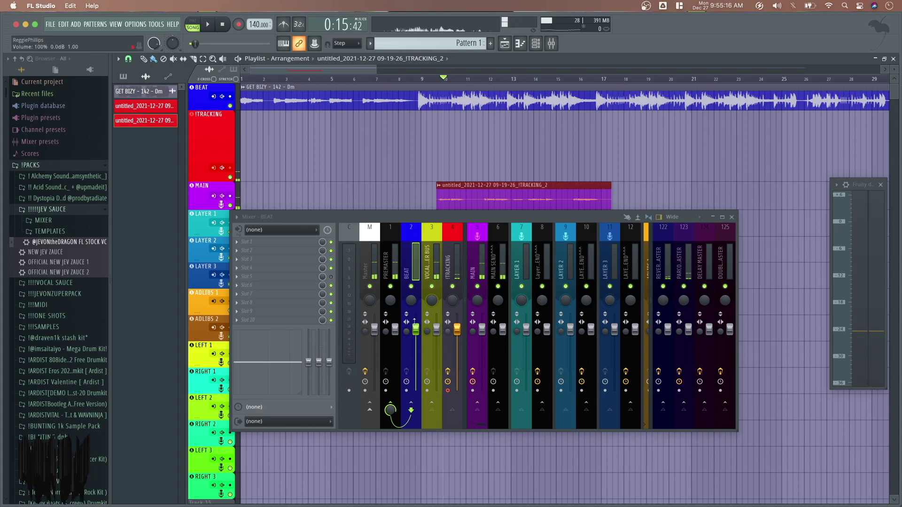
Step: Lower the BEAT mixer track's volume to about 74% (-6.1 dB)
left_click_drag(416, 334, 417, 342)
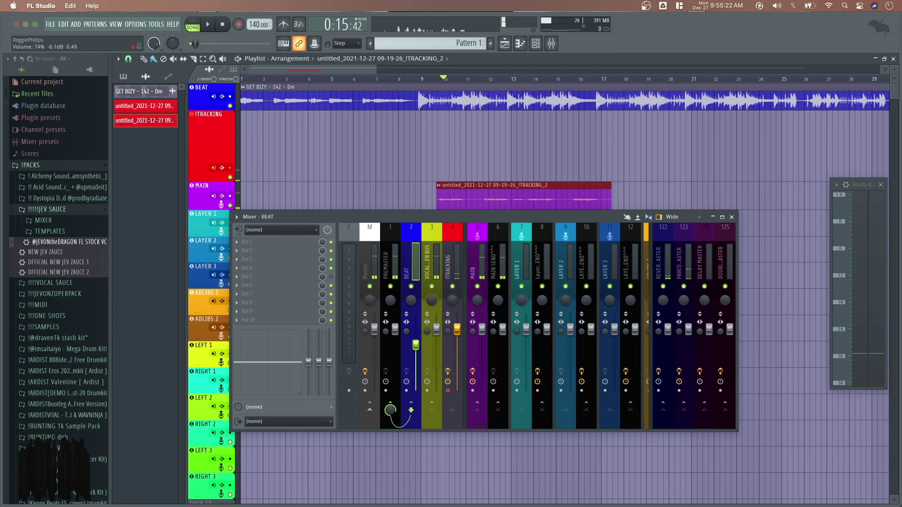
left_click_drag(416, 345, 416, 344)
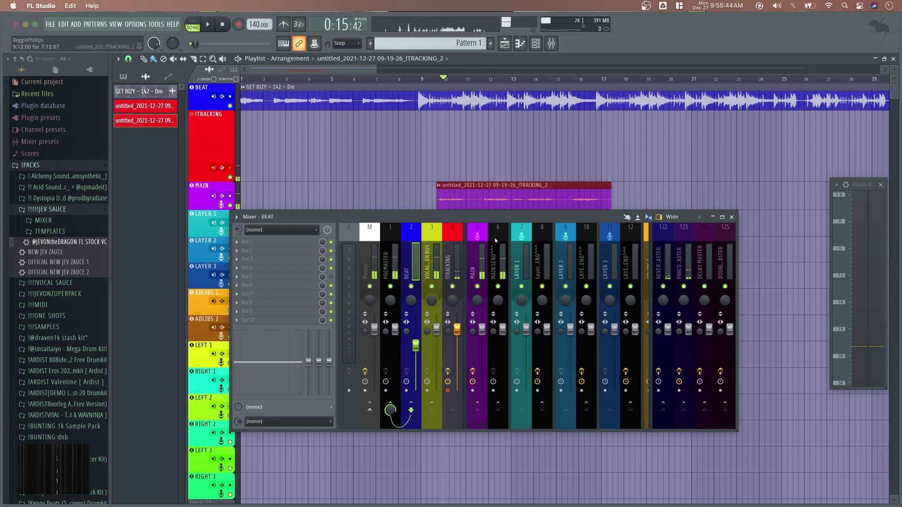
Step: Review the effects chain on MAIN and the routing of MAIN SEND^^^ in the mixer, ending on the MAIN track
left_click(474, 269)
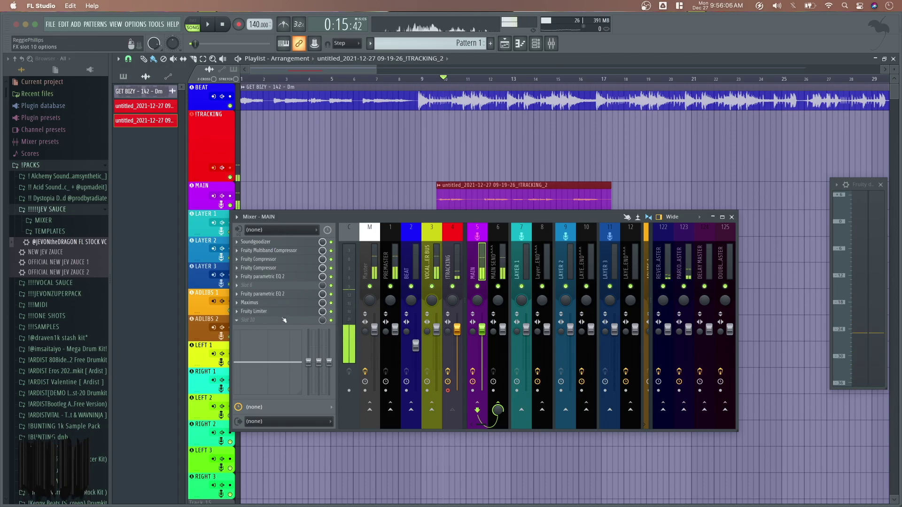
left_click_drag(504, 219, 534, 217)
left_click(528, 254)
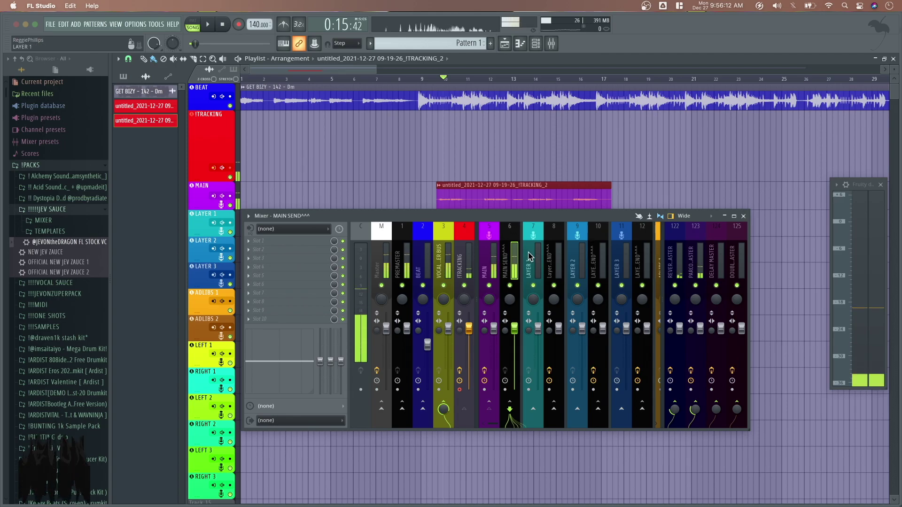
left_click(491, 256)
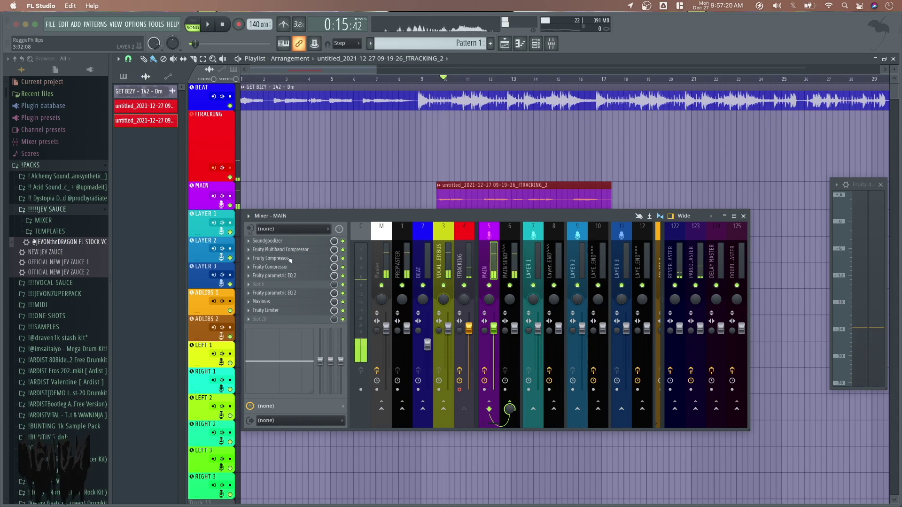
Step: Reposition the mixer below the vocal clip on MAIN and minimize the browser window showing the vocal template shop page
left_click_drag(311, 215, 328, 193)
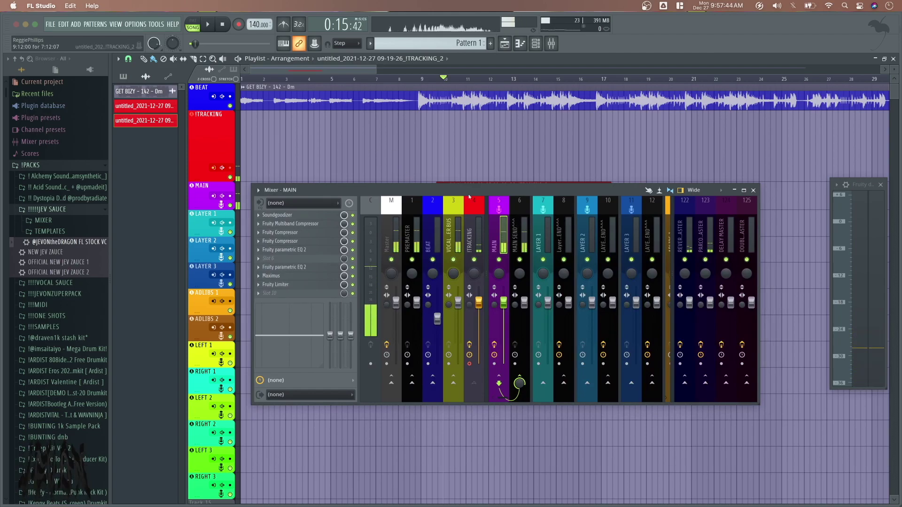
left_click_drag(470, 195, 446, 242)
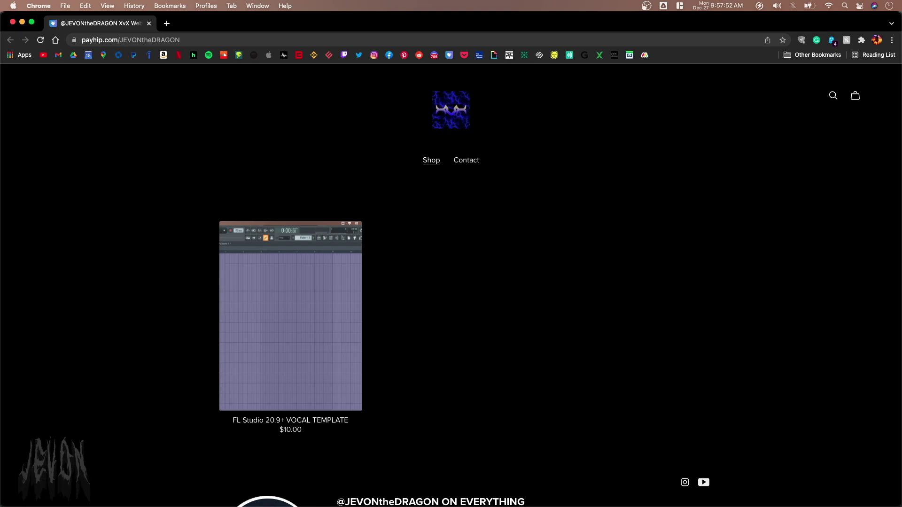
left_click(22, 23)
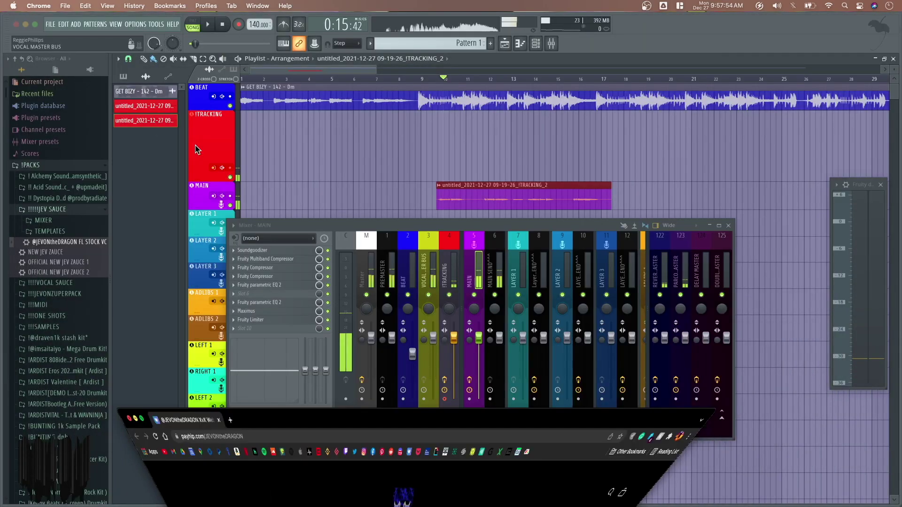